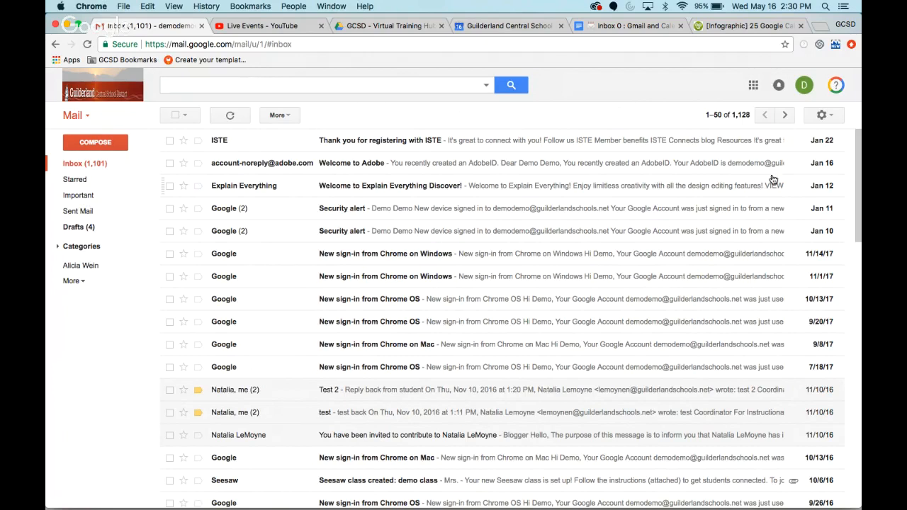
# - Switch the mailbox to the new Guilderland Central School District Mail interface and accept the Default view
pyautogui.click(832, 117)
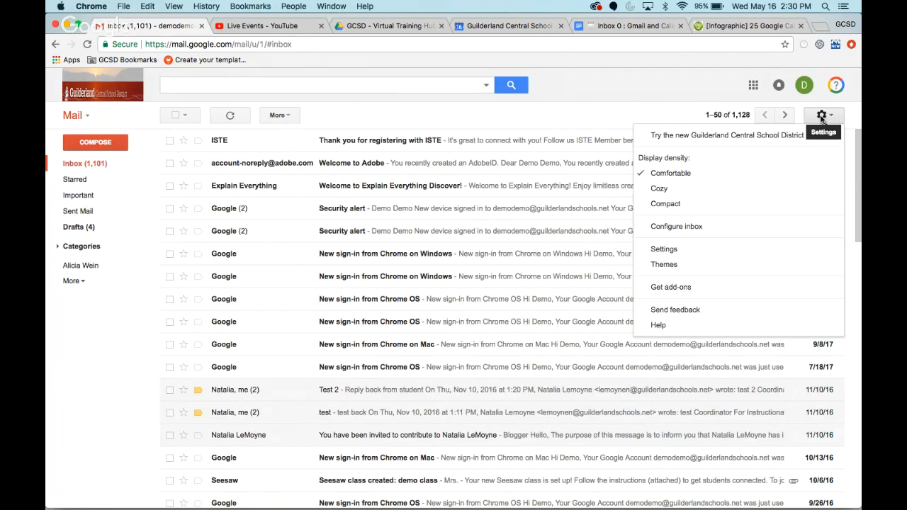
pyautogui.click(698, 142)
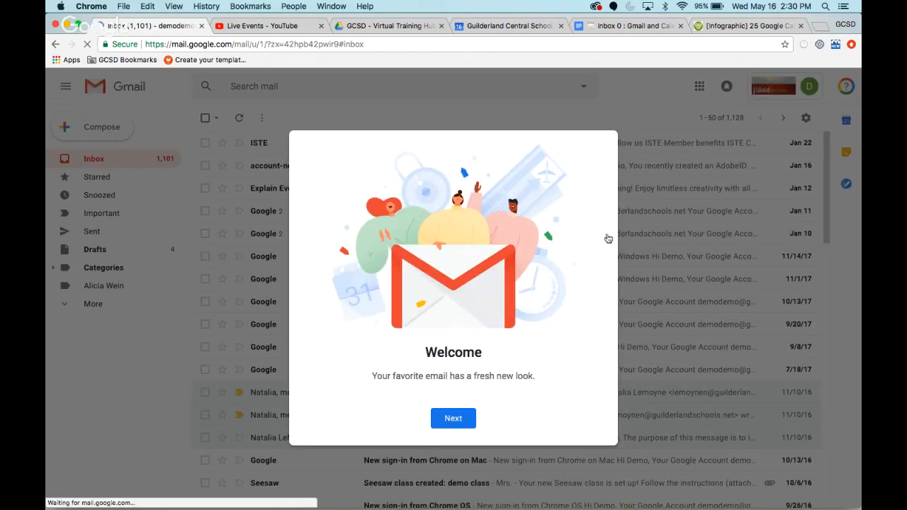
pyautogui.click(453, 422)
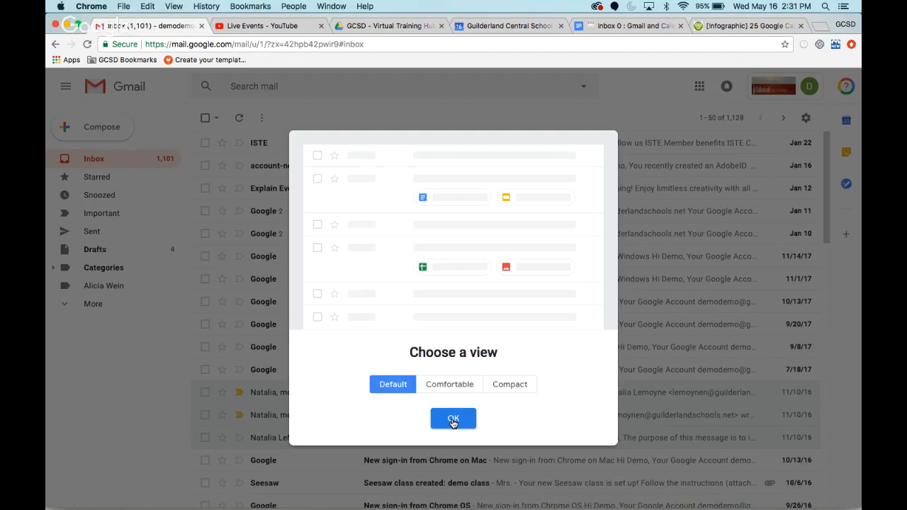
pyautogui.click(454, 421)
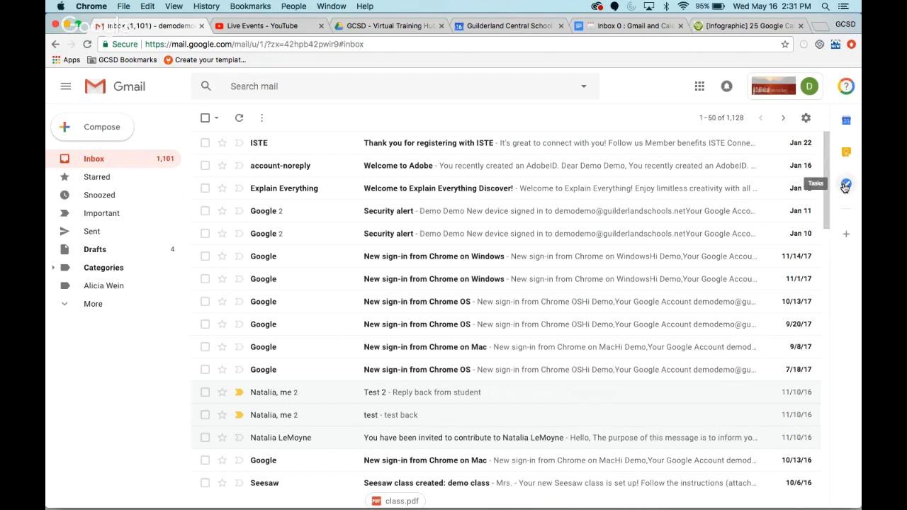
# - Browse the Gmail add-ons offered in the G Suite Marketplace and close the marketplace
pyautogui.click(847, 236)
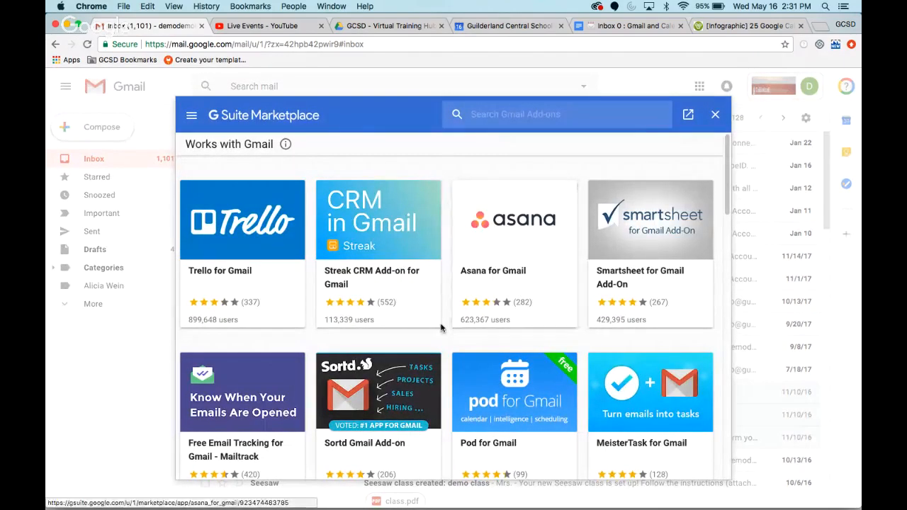
pyautogui.scroll(-5, 441, 327)
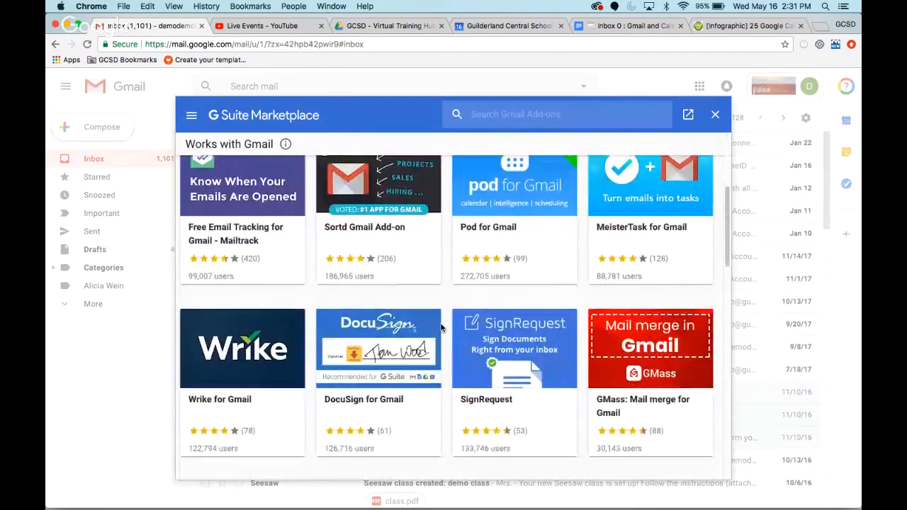
pyautogui.scroll(-7, 441, 327)
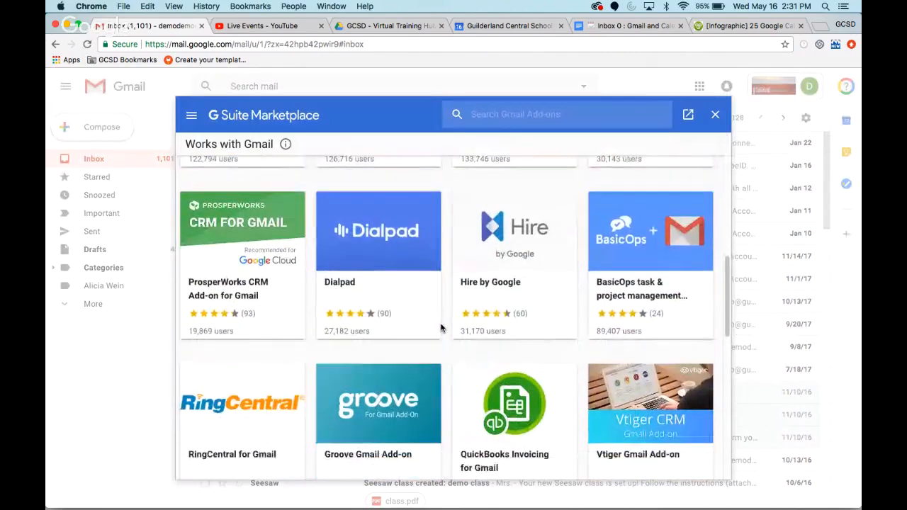
pyautogui.scroll(-5, 441, 328)
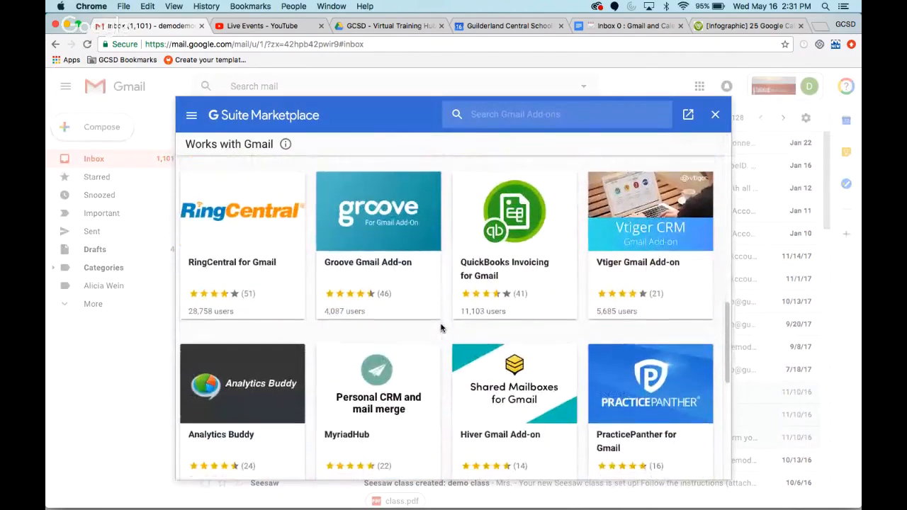
pyautogui.scroll(-6, 440, 328)
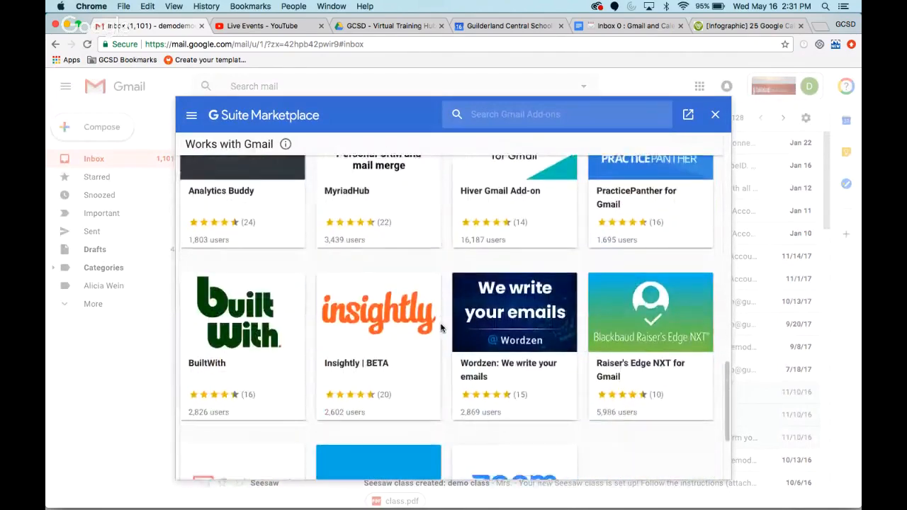
pyautogui.scroll(-4, 441, 327)
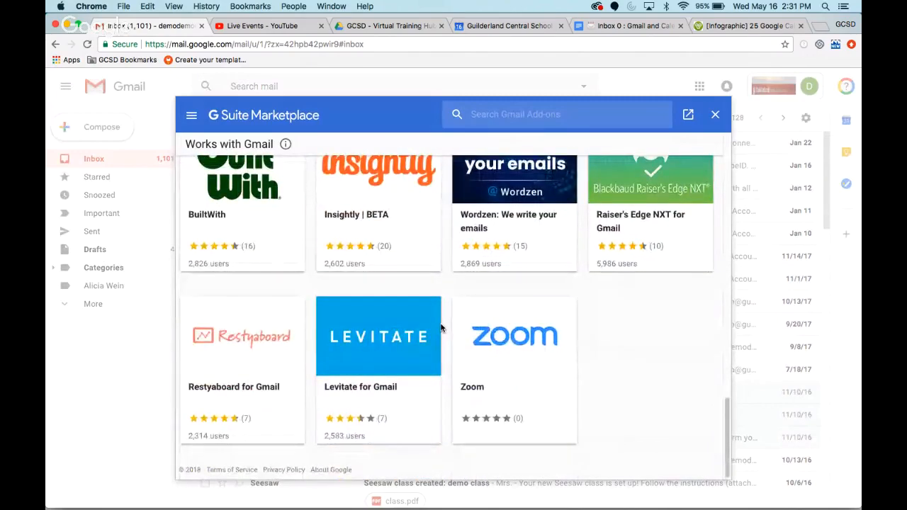
pyautogui.scroll(12, 441, 328)
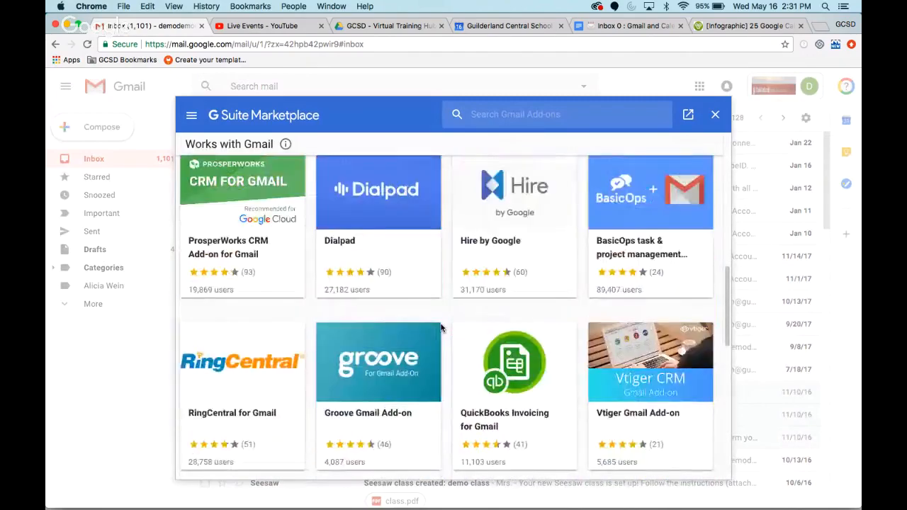
pyautogui.scroll(9, 441, 328)
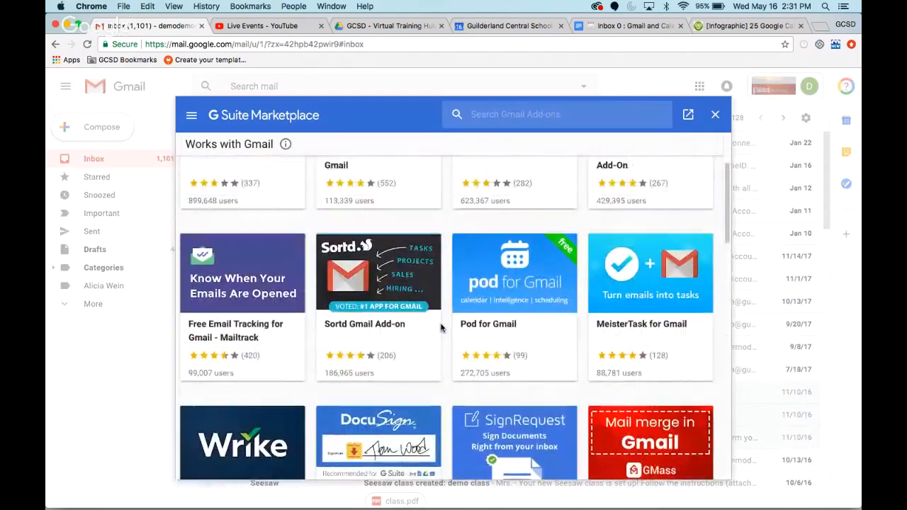
pyautogui.scroll(3, 441, 328)
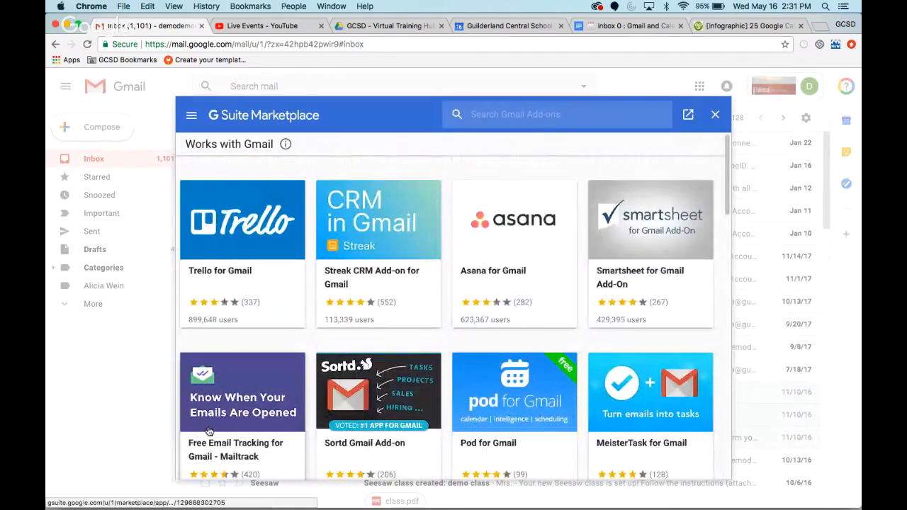
pyautogui.scroll(-1, 233, 428)
pyautogui.scroll(1, 234, 430)
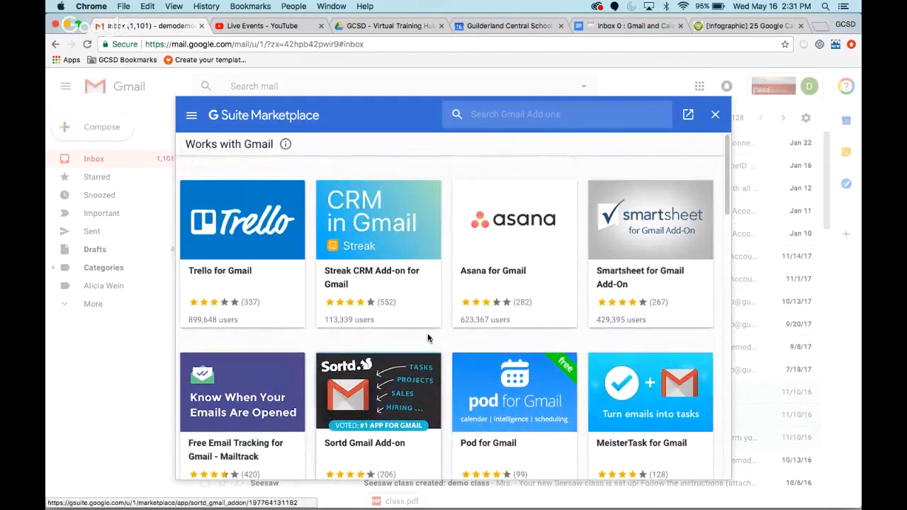
pyautogui.click(715, 116)
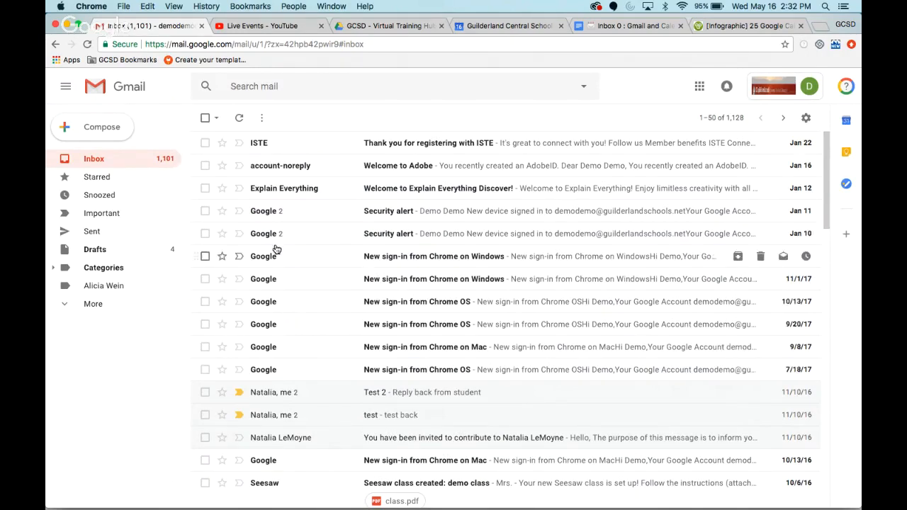
# - Start a filter for messages like the Jan 11 Google security alert and proceed to its filter actions
pyautogui.moveTo(276, 259)
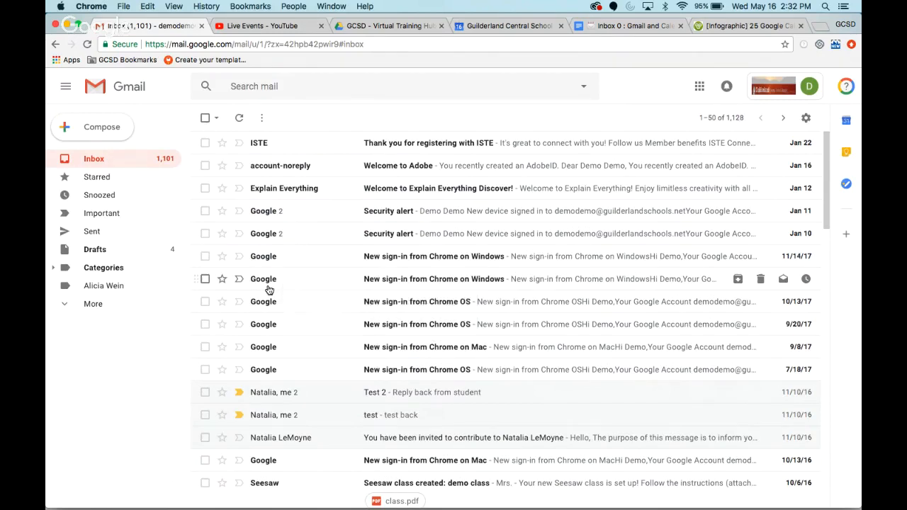
pyautogui.click(205, 212)
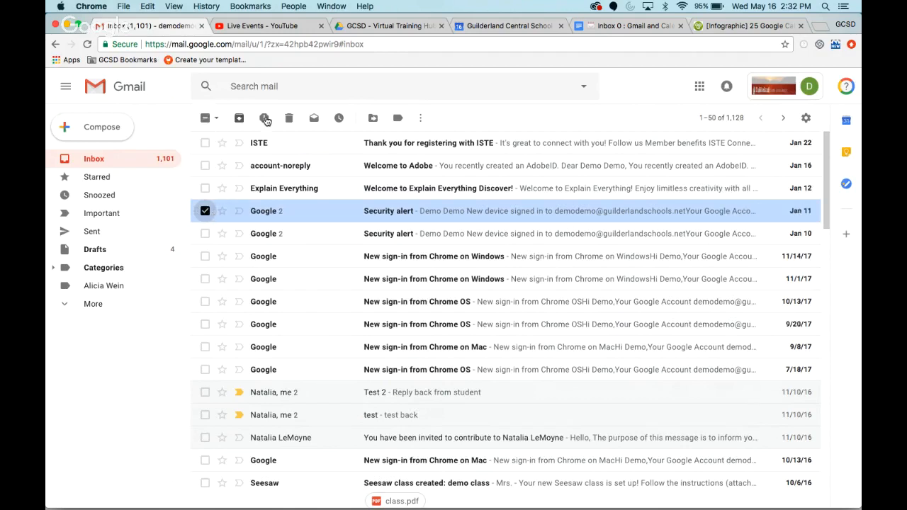
pyautogui.click(421, 119)
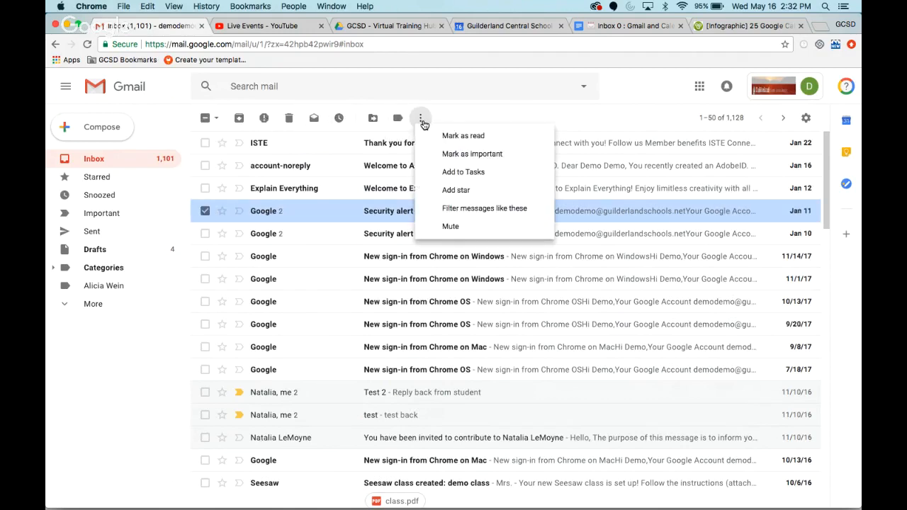
pyautogui.click(458, 209)
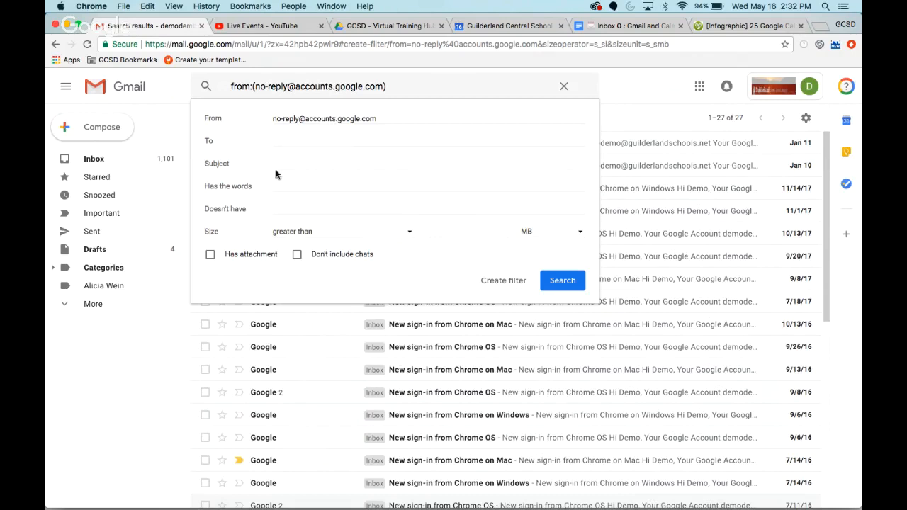
pyautogui.click(508, 281)
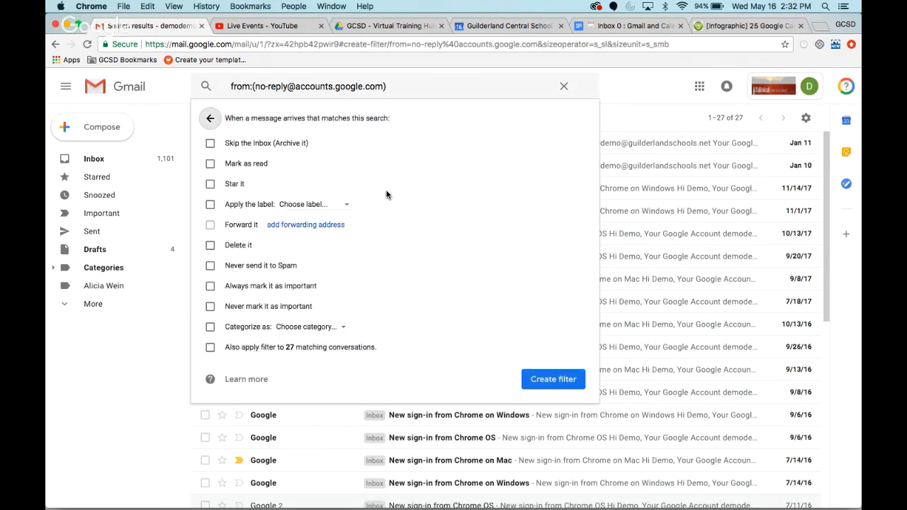
# - Set the filter to skip the inbox, mark as read and also apply to matching conversations, leaving deletion off
pyautogui.click(210, 144)
pyautogui.click(210, 165)
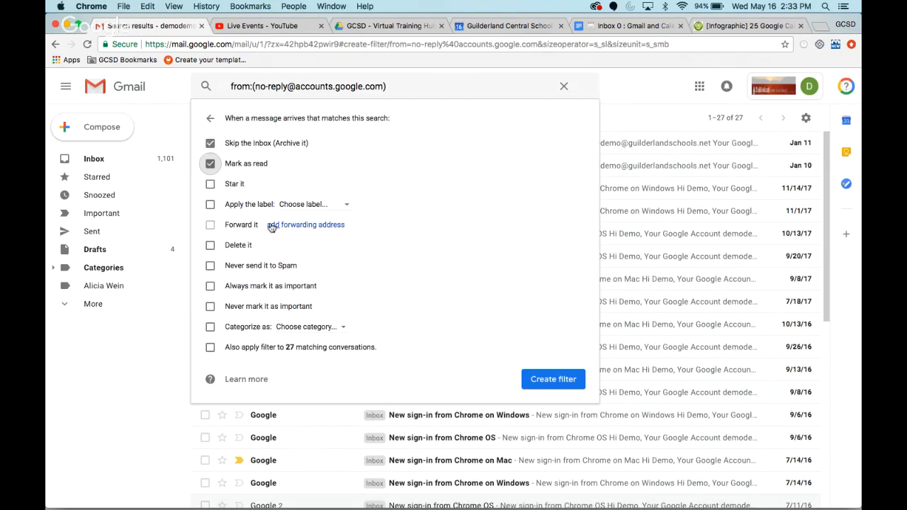
pyautogui.click(209, 245)
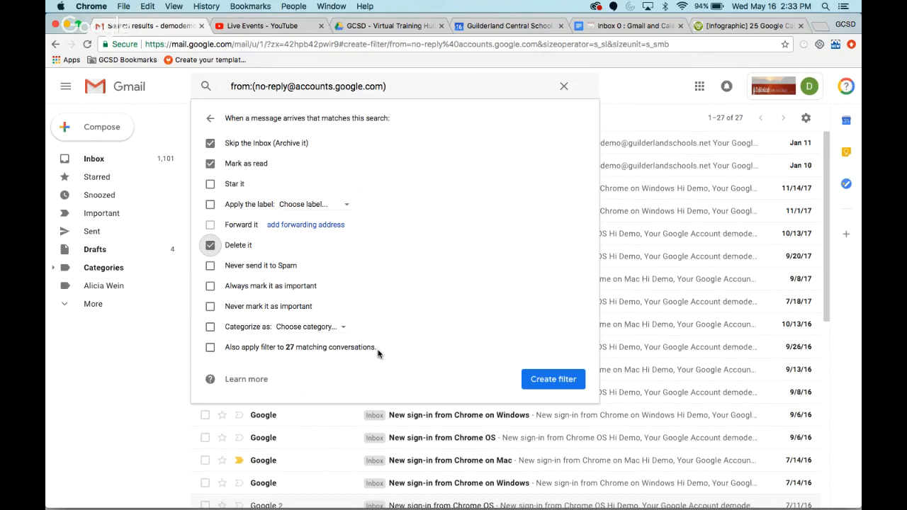
pyautogui.click(211, 347)
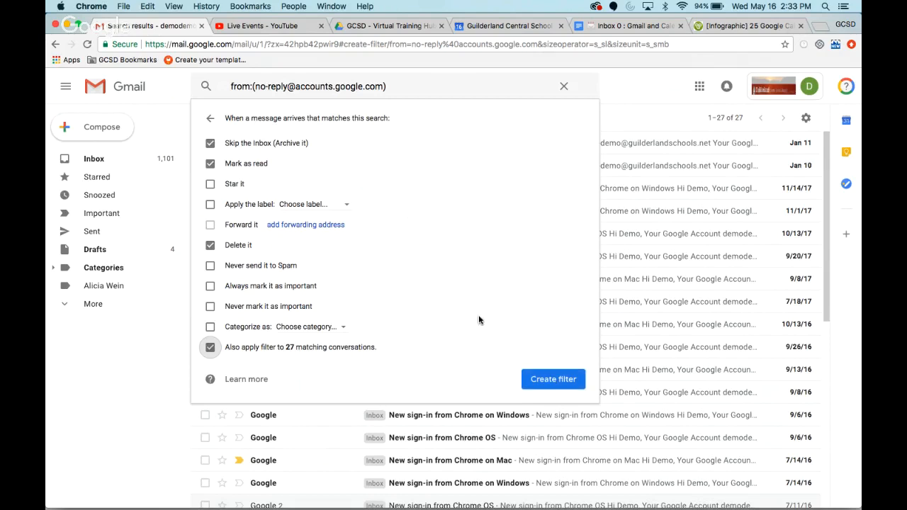
pyautogui.click(210, 246)
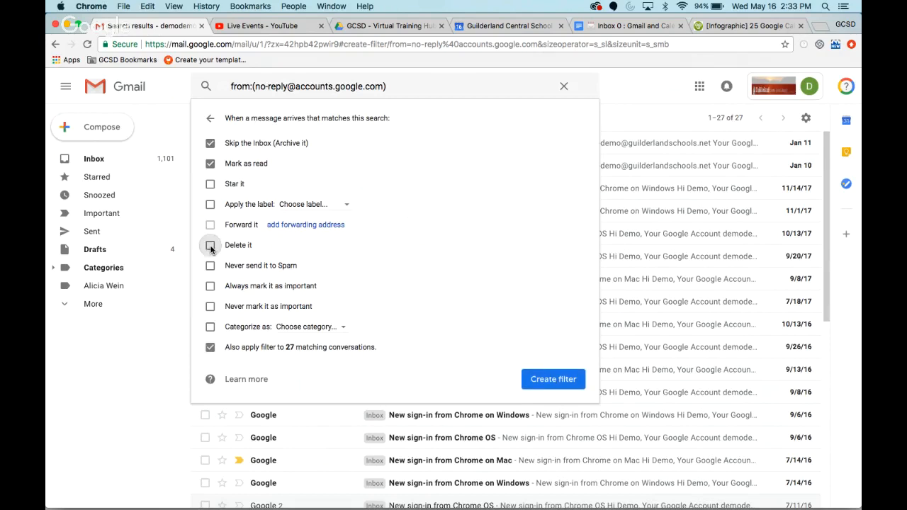
# - Create a new label named Google Notifications for the filter to apply
pyautogui.click(333, 206)
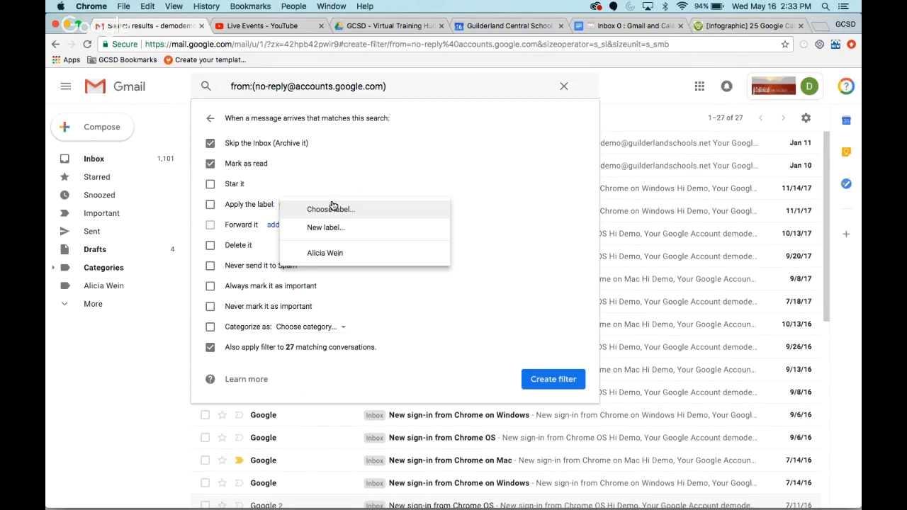
pyautogui.click(338, 228)
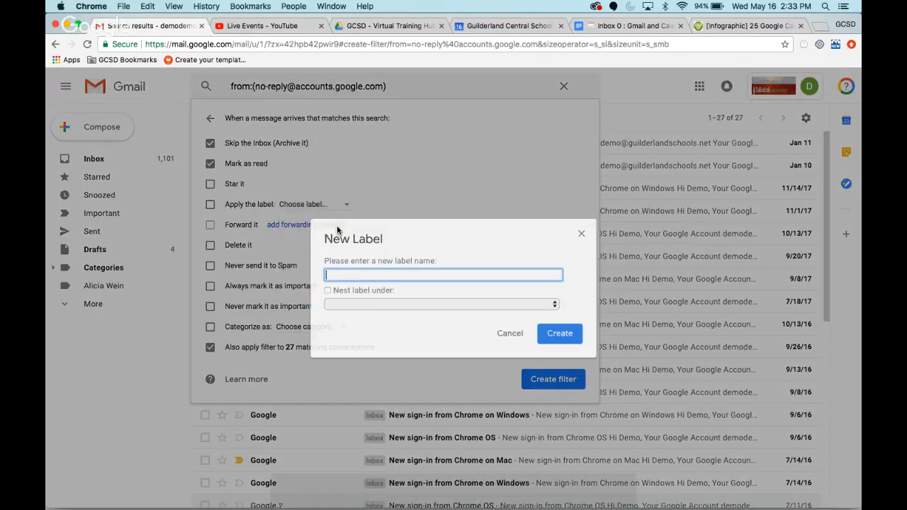
pyautogui.write('Google ')
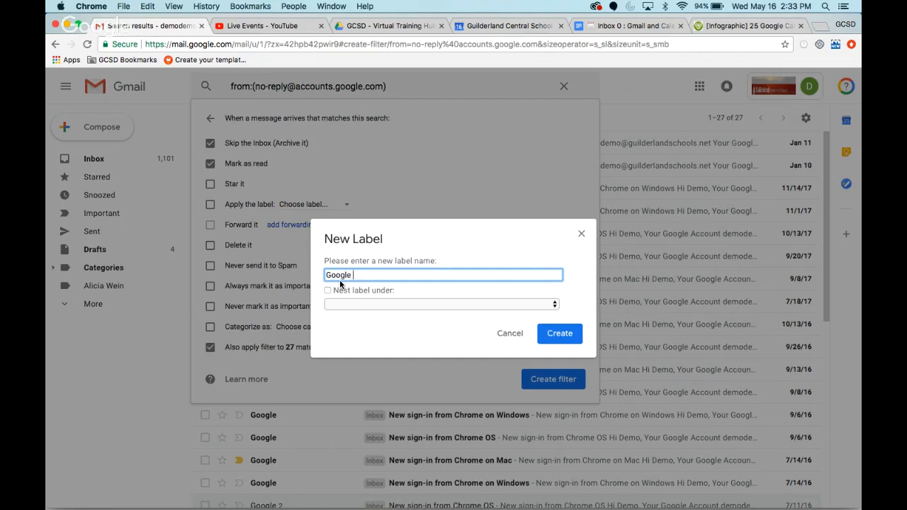
pyautogui.write('Notifications')
pyautogui.click(562, 337)
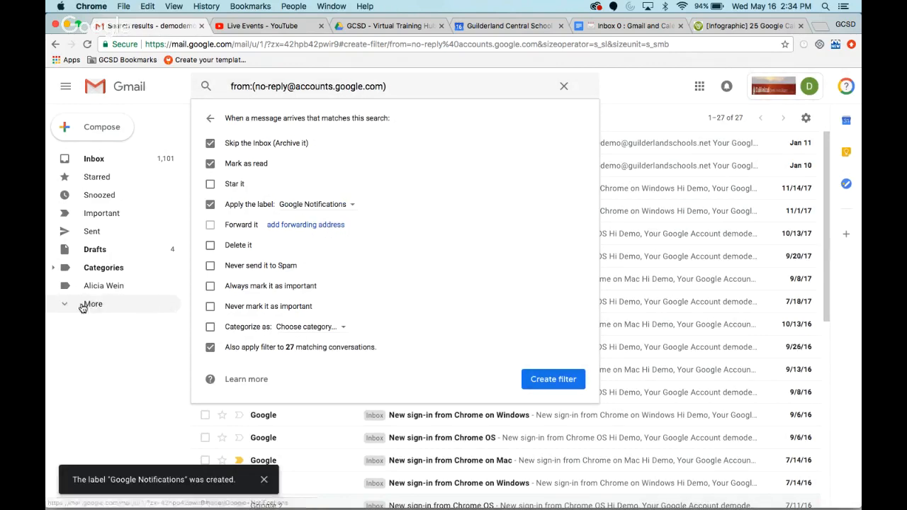
# - Open the Google Notifications label and set its label color to blue
pyautogui.click(166, 310)
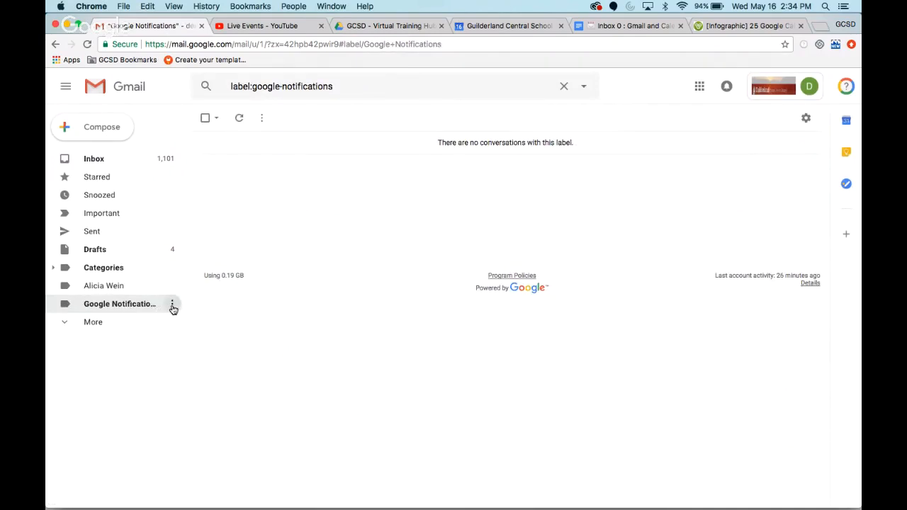
pyautogui.click(172, 306)
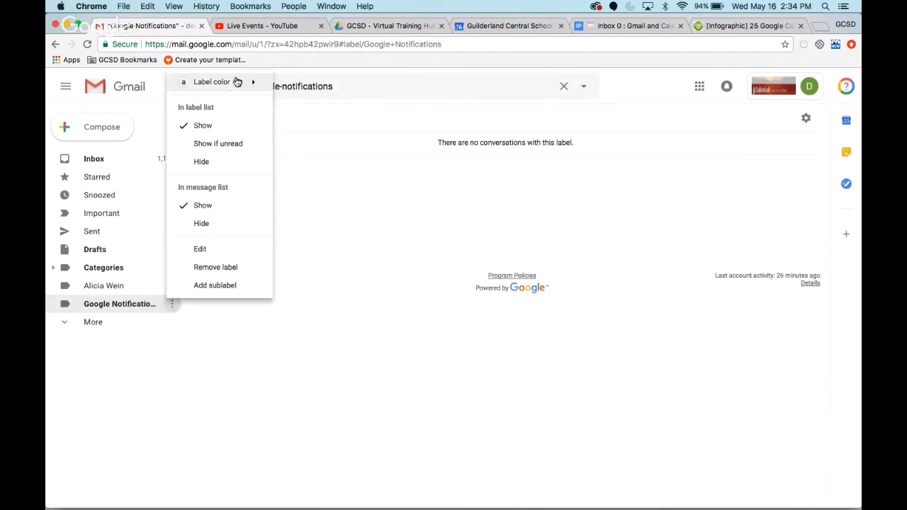
pyautogui.moveTo(238, 82)
pyautogui.click(322, 117)
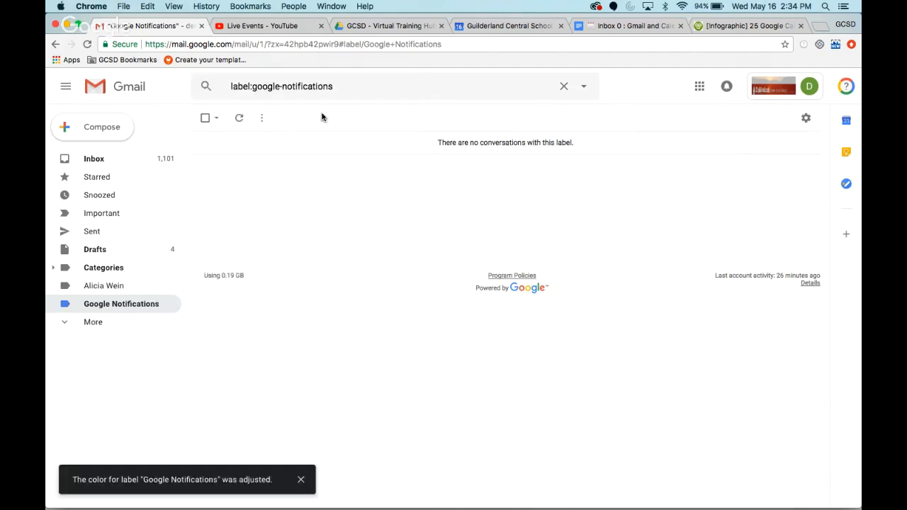
# - From the inbox, start a new filter for messages like the Jan 11 Google security alert and continue to its actions
pyautogui.click(104, 159)
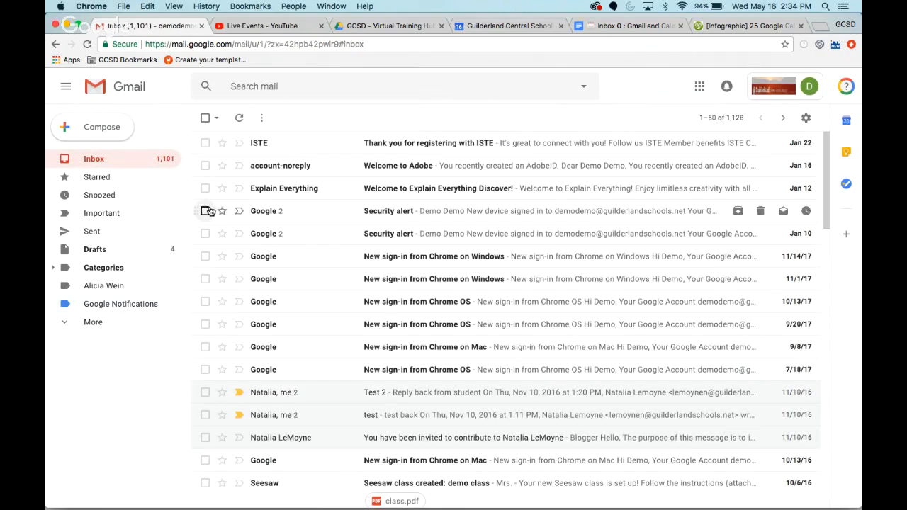
pyautogui.click(206, 211)
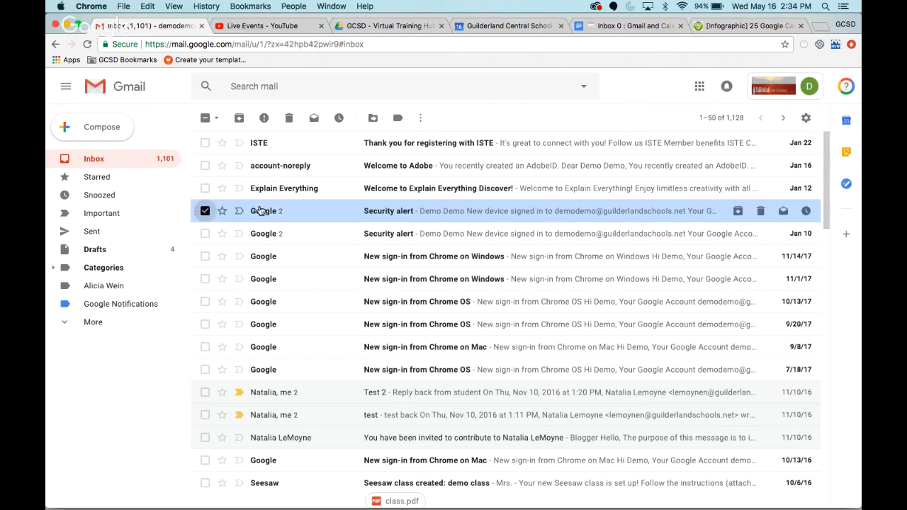
pyautogui.click(422, 119)
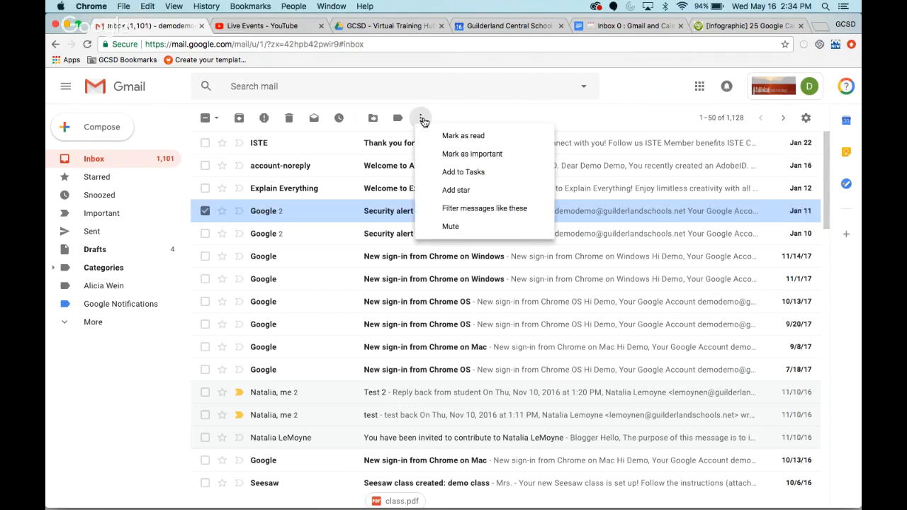
pyautogui.click(451, 208)
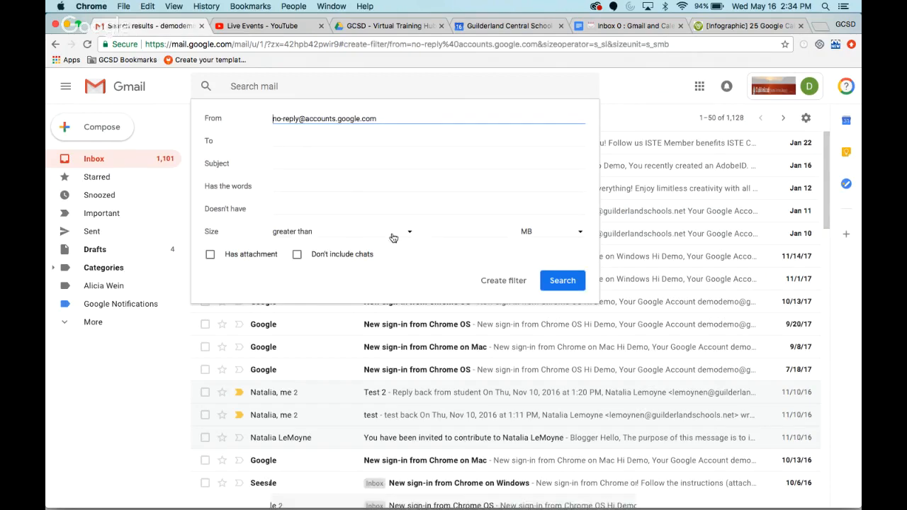
pyautogui.click(492, 281)
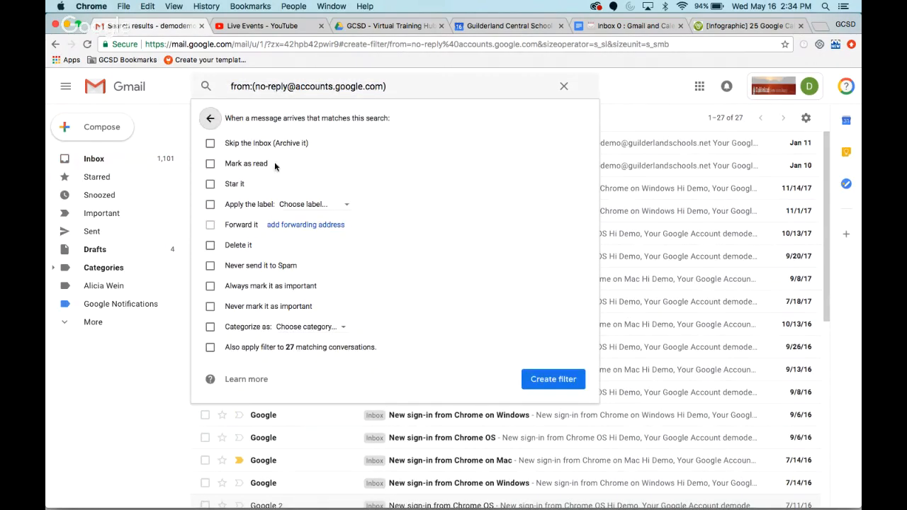
# - Create the filter to skip the inbox, mark as read, apply the Google Notifications label and include matching conversations
pyautogui.click(210, 144)
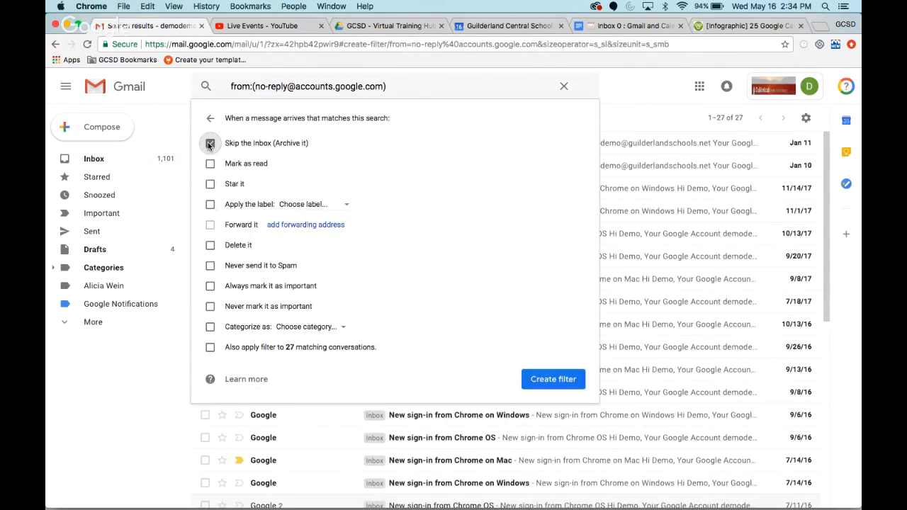
pyautogui.click(210, 163)
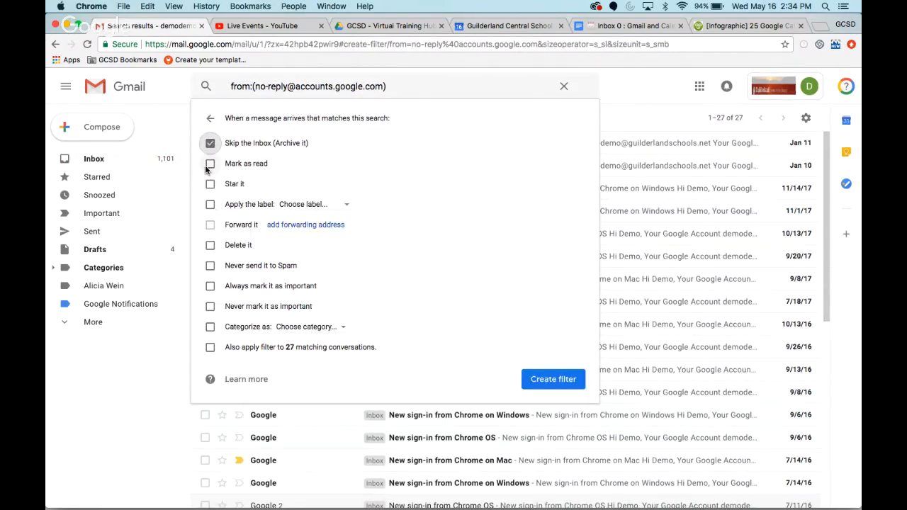
pyautogui.click(209, 208)
pyautogui.click(328, 207)
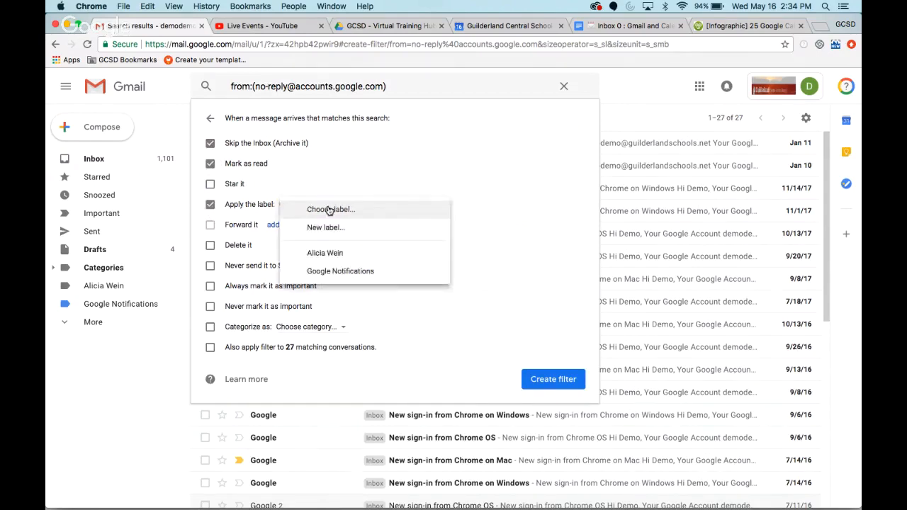
pyautogui.click(340, 274)
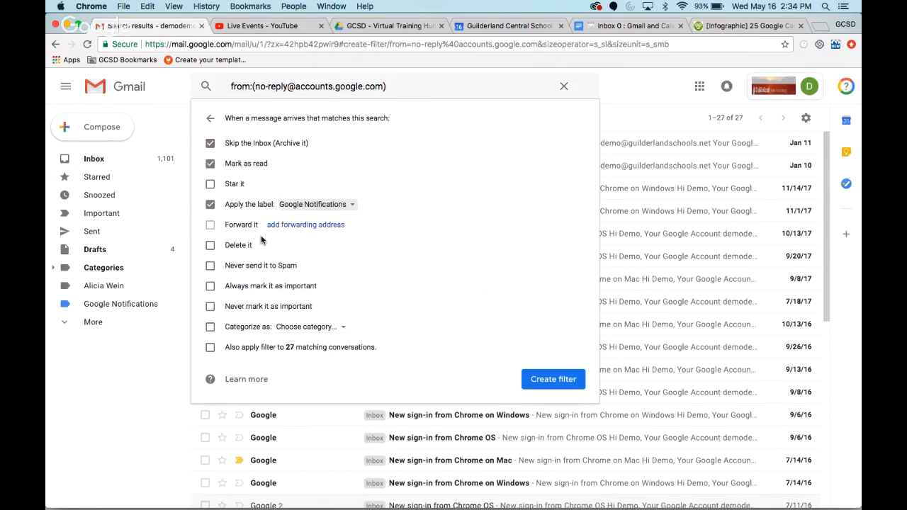
pyautogui.click(210, 350)
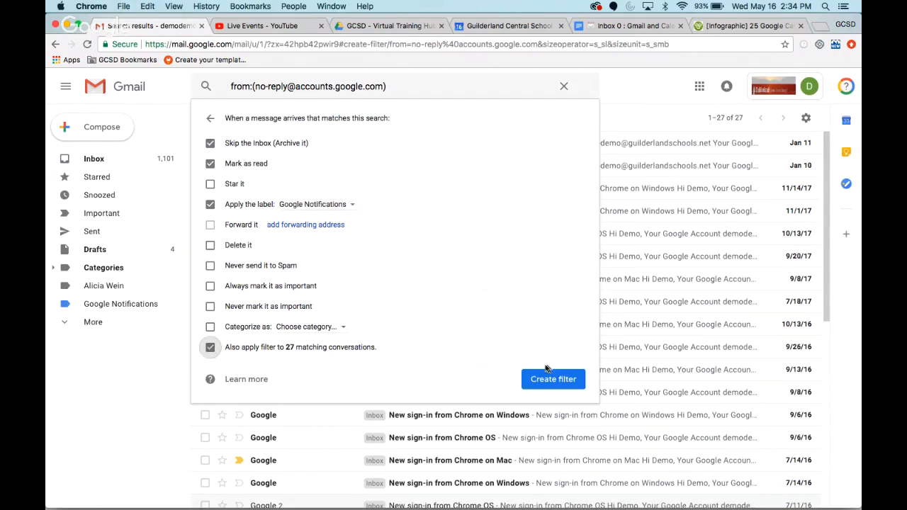
pyautogui.click(558, 380)
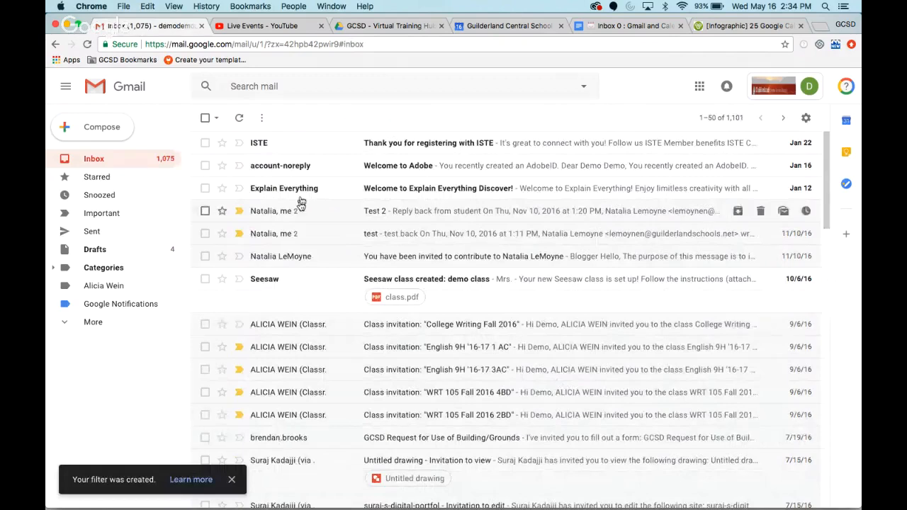
# - View the messages filed under the Google Notifications label and return to the inbox
pyautogui.click(113, 306)
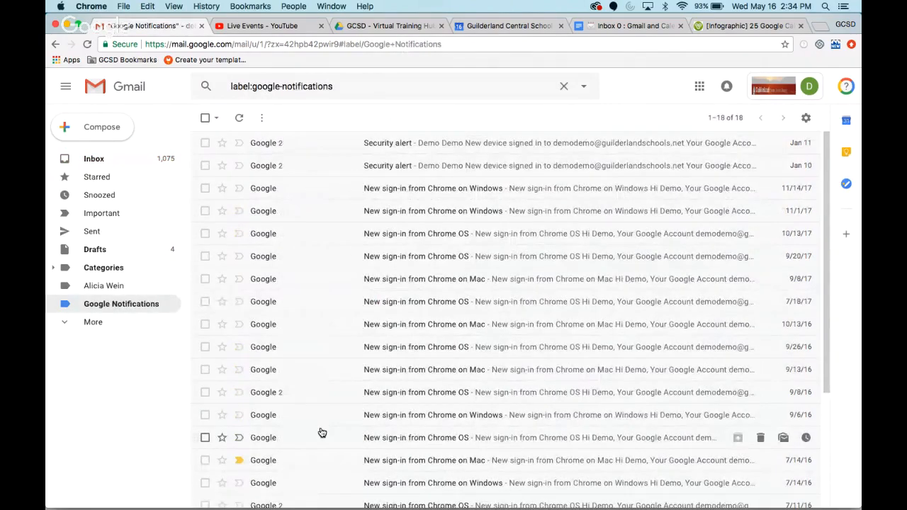
pyautogui.click(116, 159)
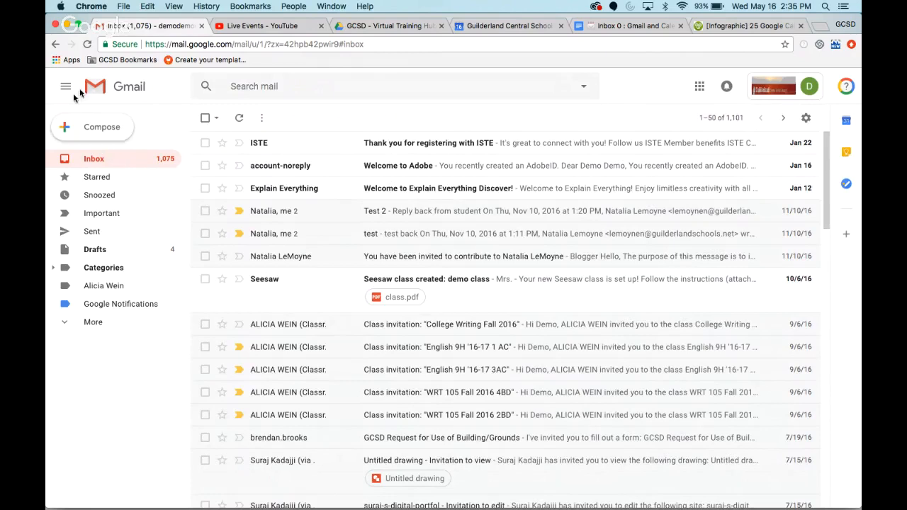
# - Star and unstar the ISTE registration email, and star the Welcome to Adobe email
pyautogui.click(222, 145)
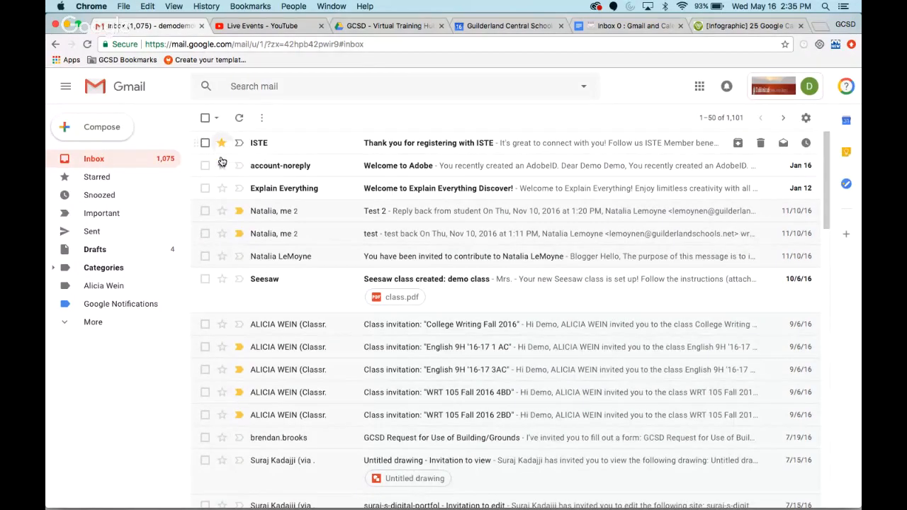
pyautogui.click(221, 142)
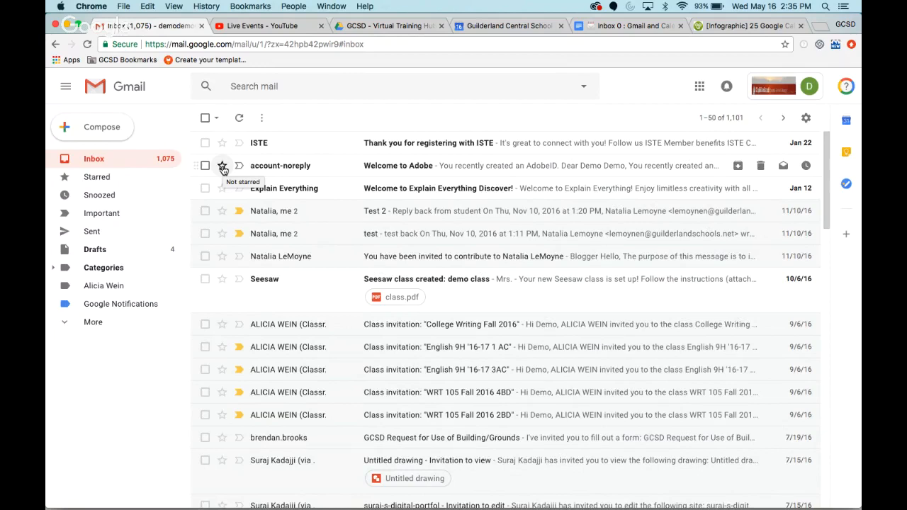
pyautogui.click(222, 166)
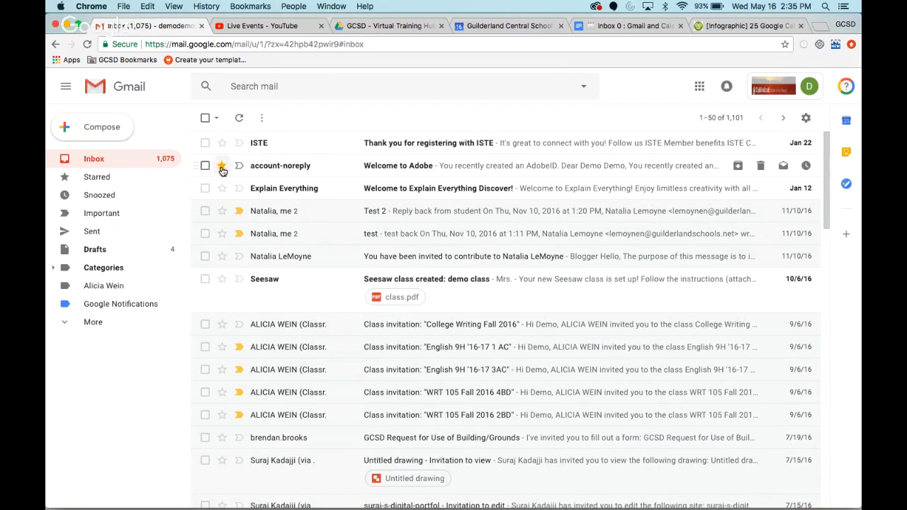
# - Check the Starred messages list and return to the inbox
pyautogui.click(101, 181)
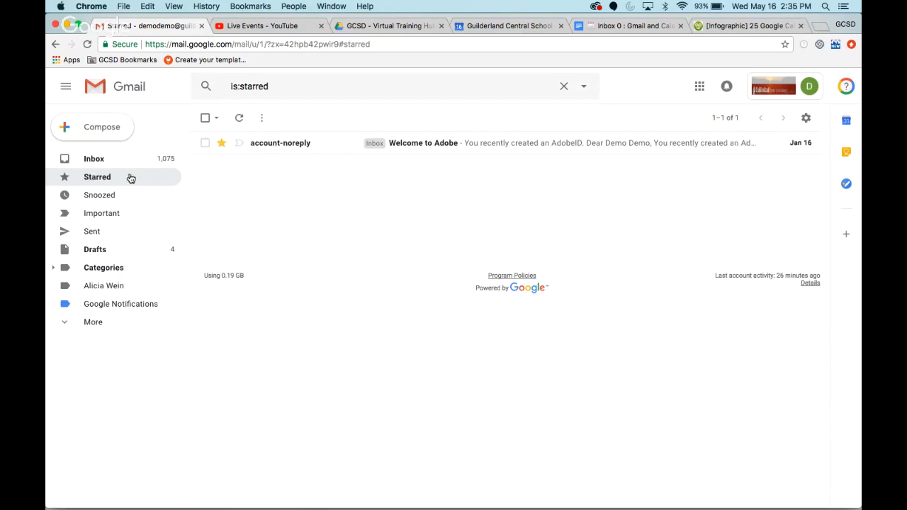
pyautogui.click(117, 164)
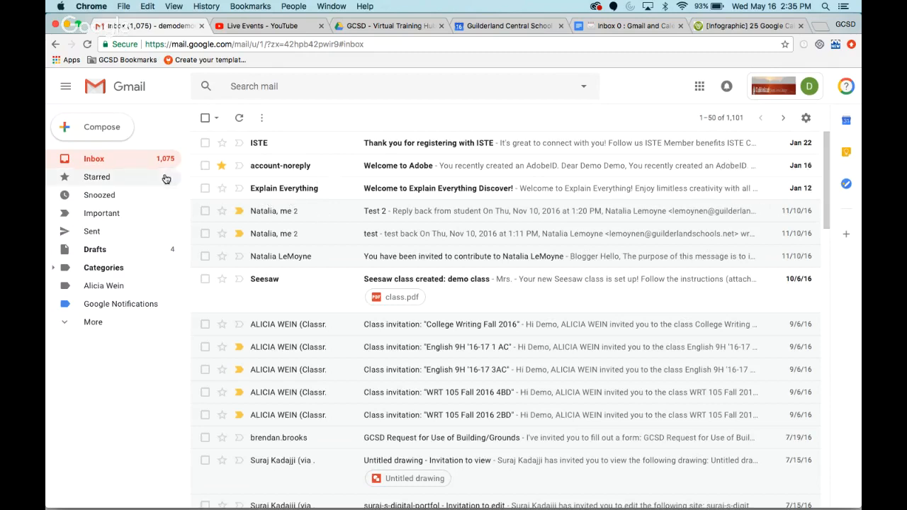
pyautogui.click(97, 180)
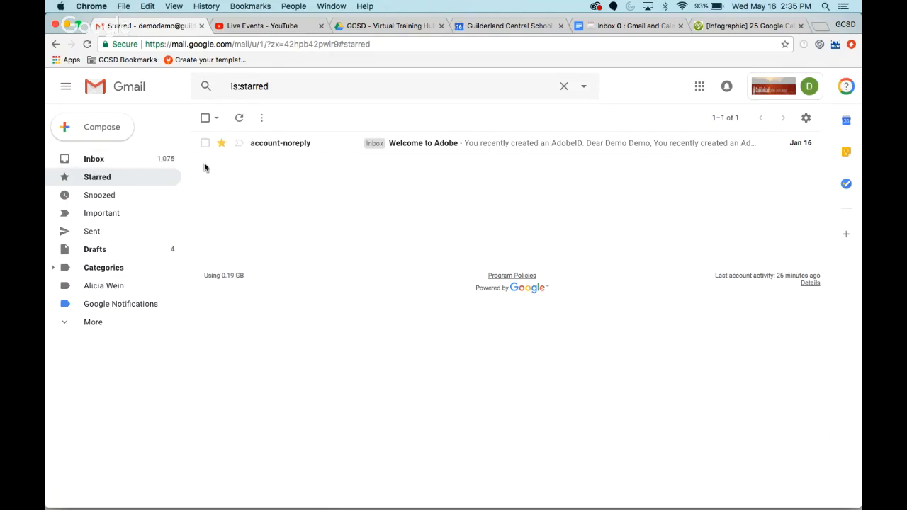
pyautogui.click(111, 157)
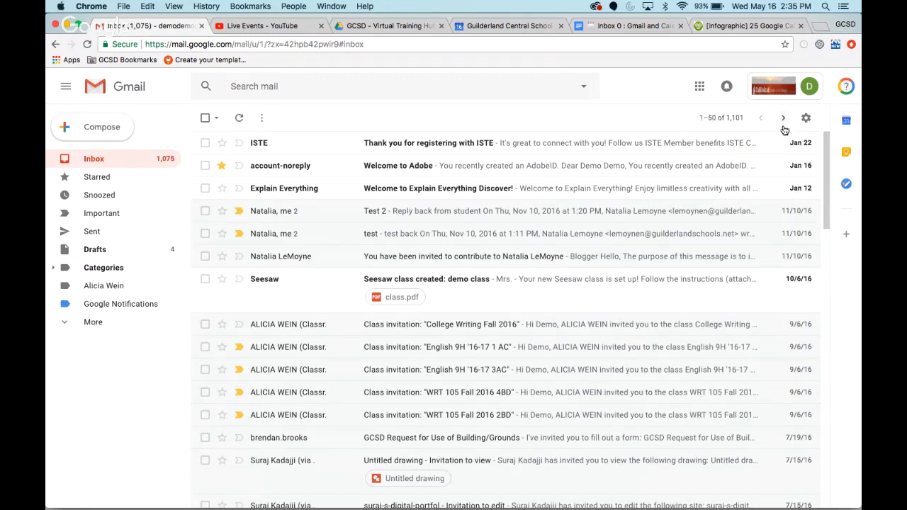
# - Add the red-bang star to the stars in use in the General settings and save the changes
pyautogui.click(808, 120)
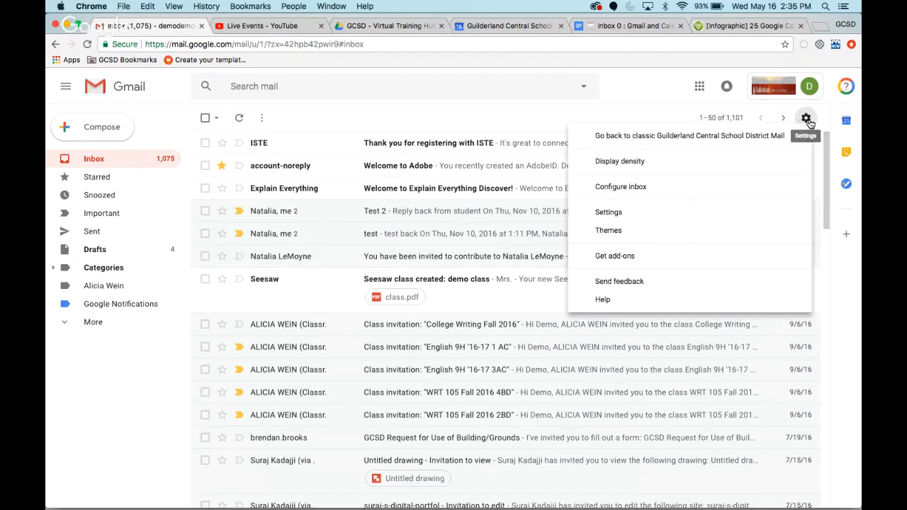
pyautogui.click(630, 212)
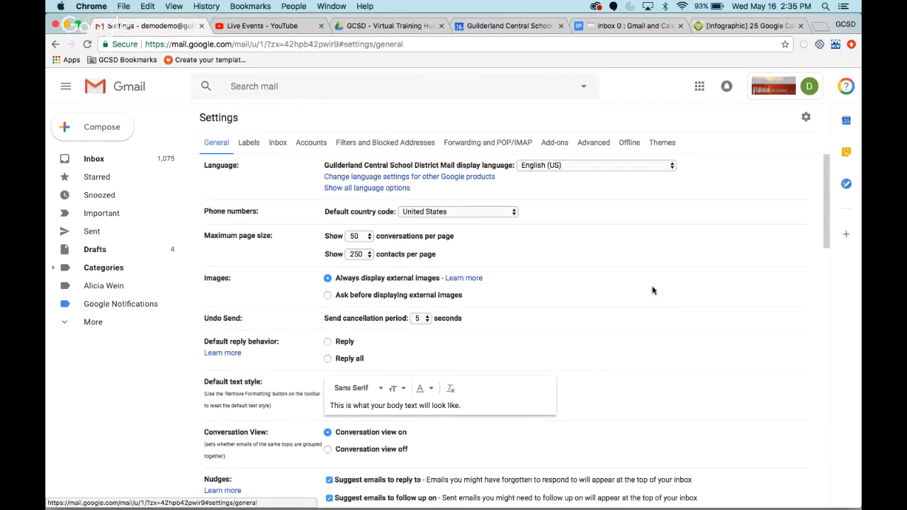
pyautogui.scroll(-5, 652, 285)
pyautogui.scroll(-3, 656, 307)
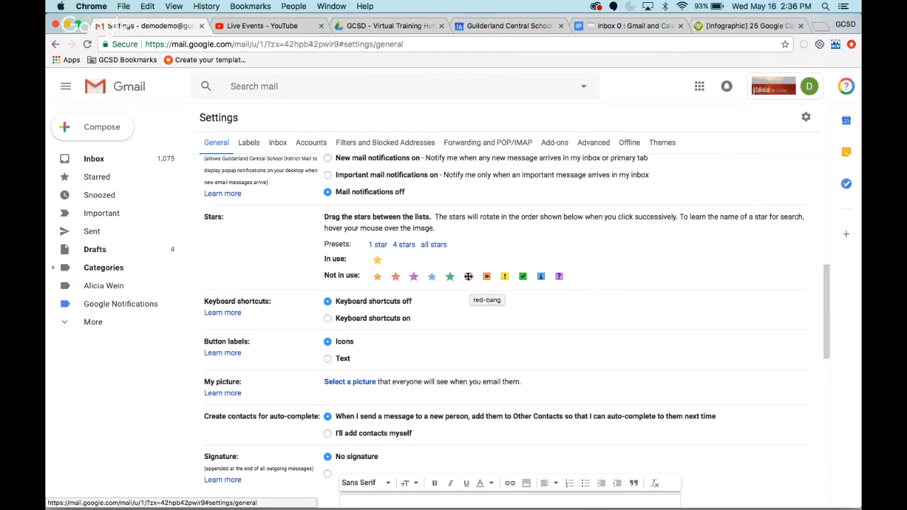
pyautogui.moveTo(469, 276); pyautogui.dragTo(395, 261)
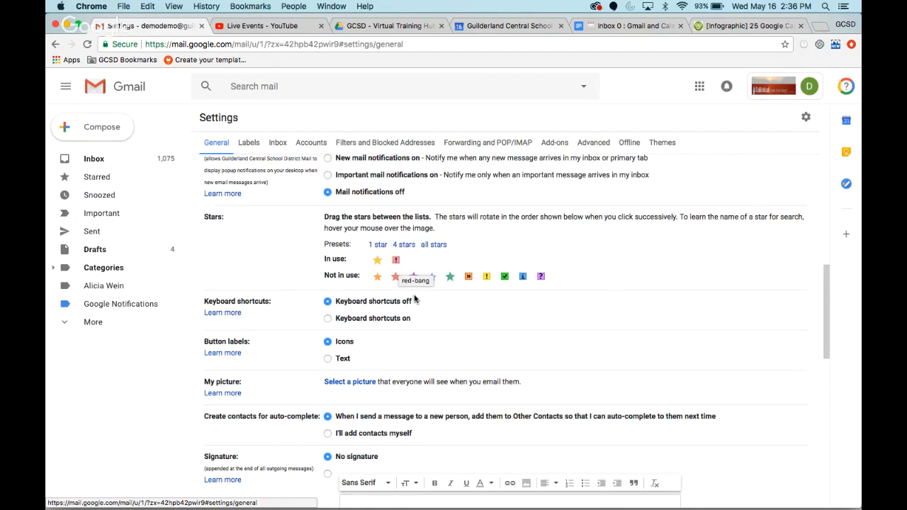
pyautogui.scroll(-1, 461, 316)
pyautogui.scroll(-5, 461, 316)
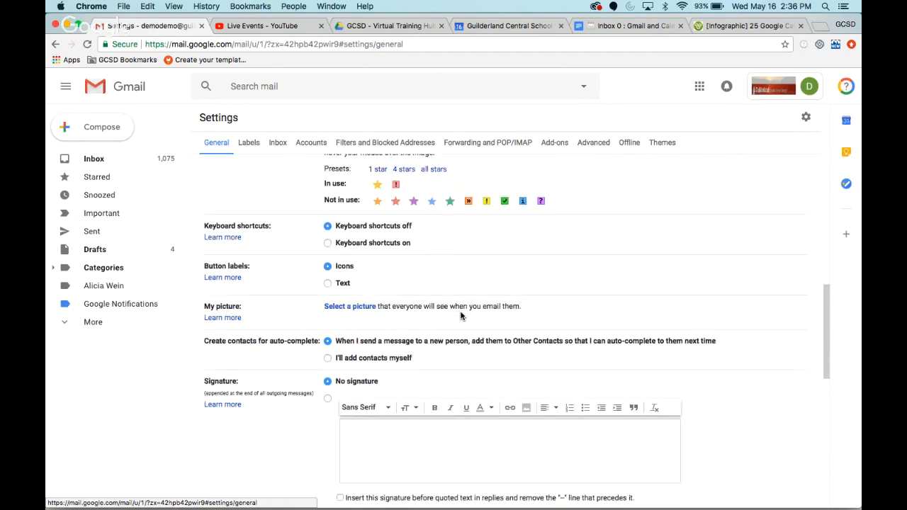
pyautogui.scroll(-10, 699, 397)
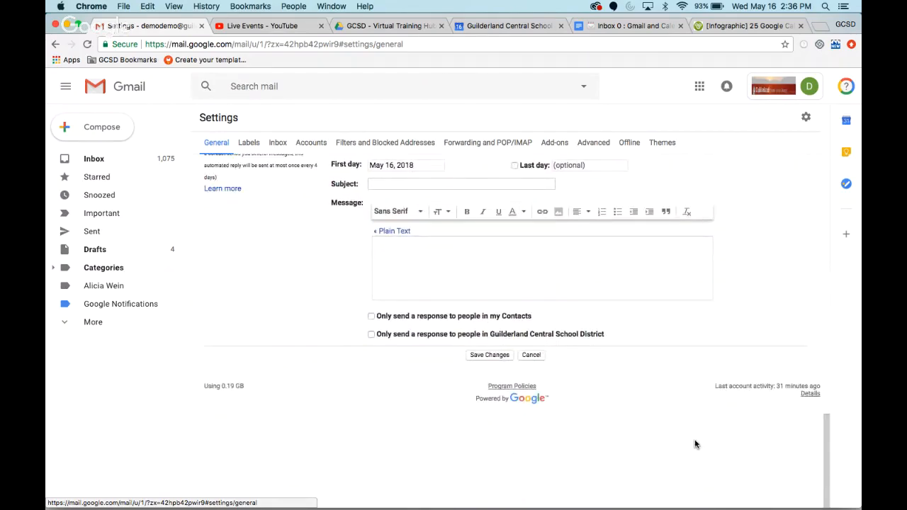
pyautogui.click(494, 355)
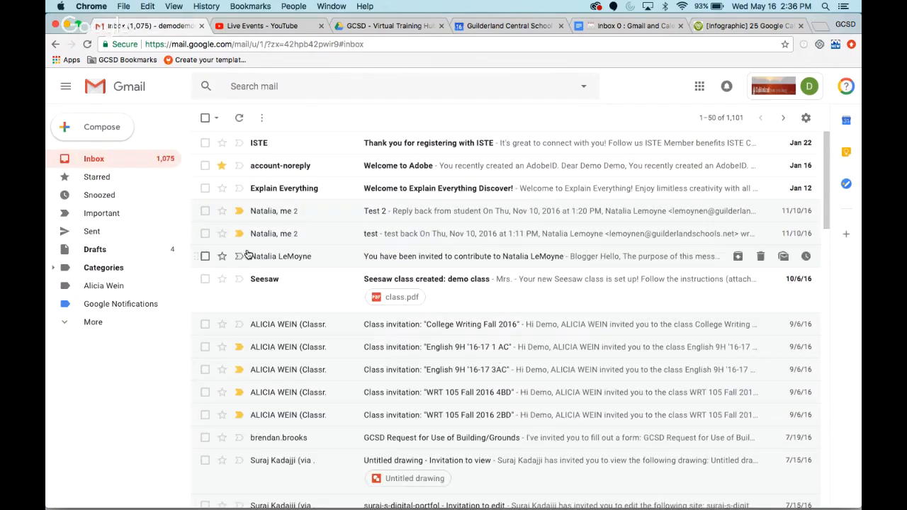
# - Mark the Seesaw class created email with the red-bang star
pyautogui.click(222, 279)
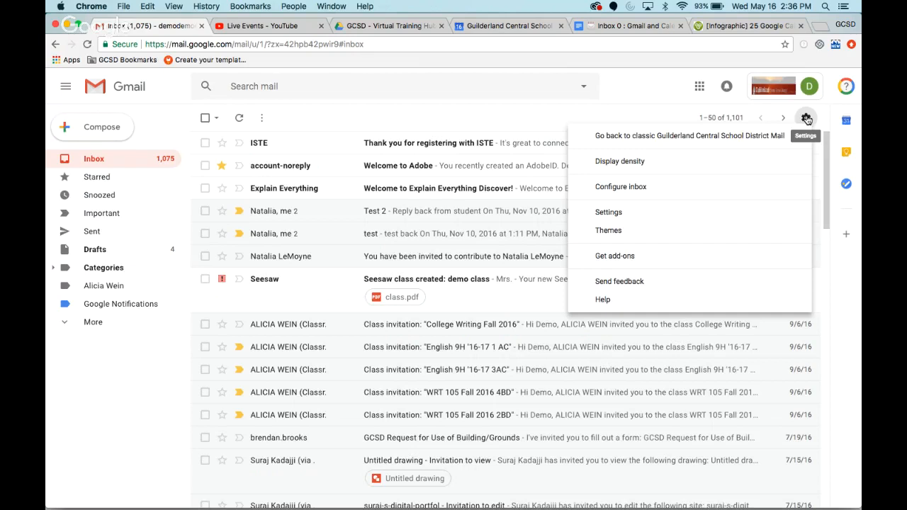
# - Review the category tabs offered for the inbox configuration and leave without changing them
pyautogui.click(649, 192)
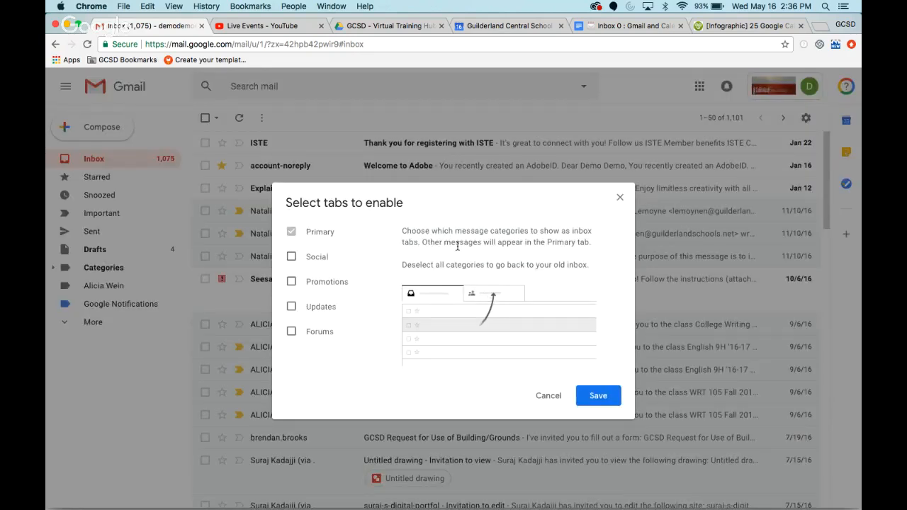
pyautogui.moveTo(314, 266)
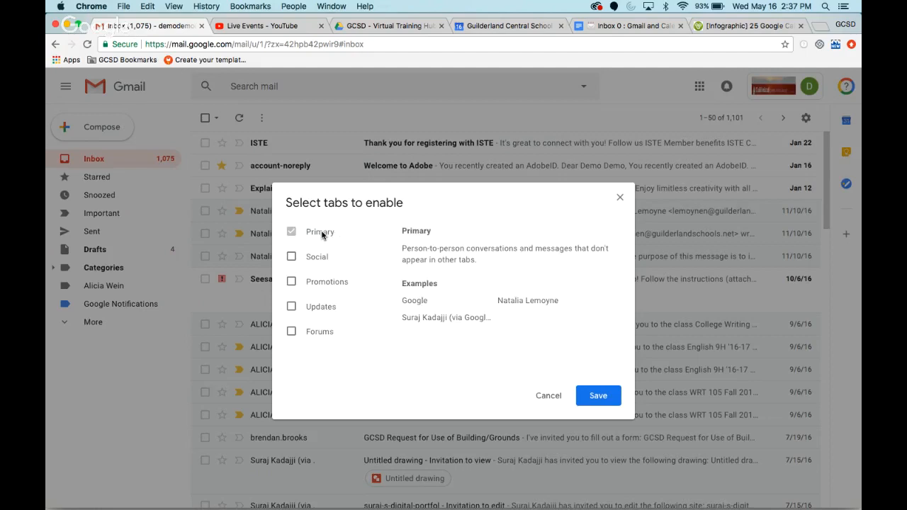
pyautogui.click(548, 397)
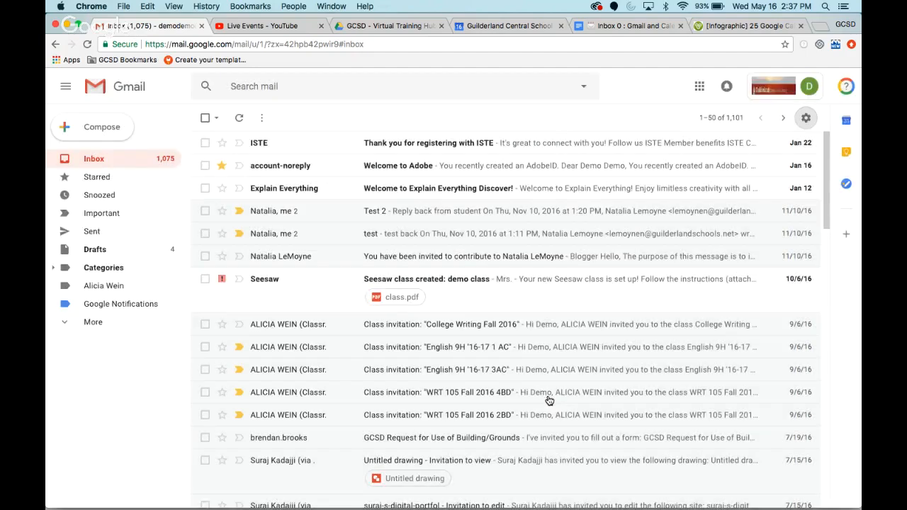
# - Set the inbox type to Priority Inbox in the Inbox settings
pyautogui.click(806, 117)
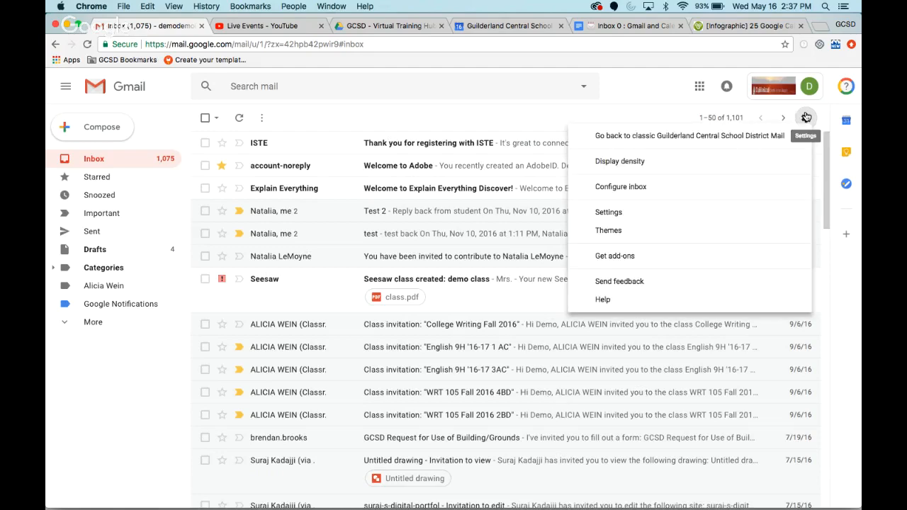
pyautogui.click(644, 214)
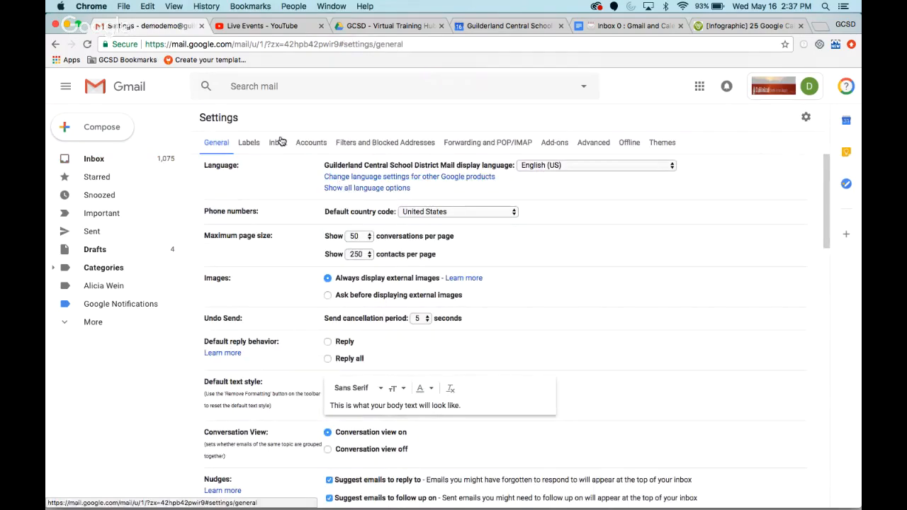
pyautogui.click(280, 142)
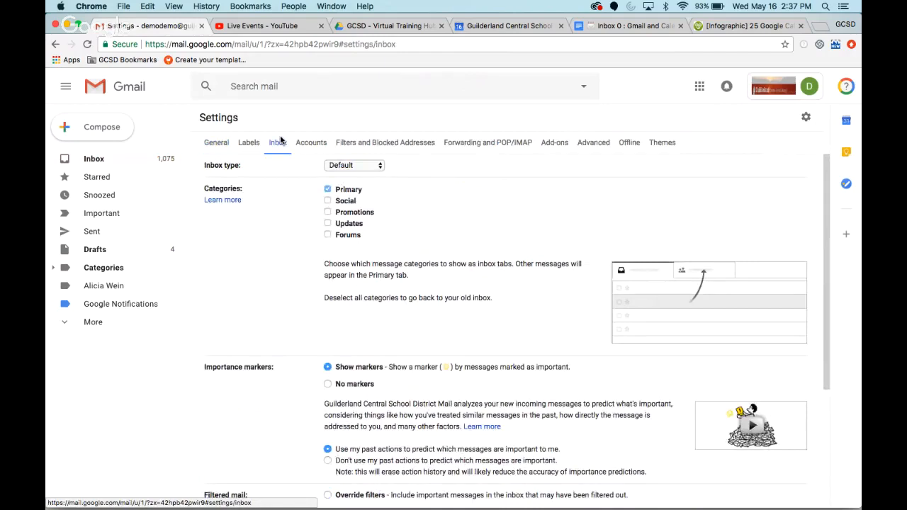
pyautogui.click(360, 167)
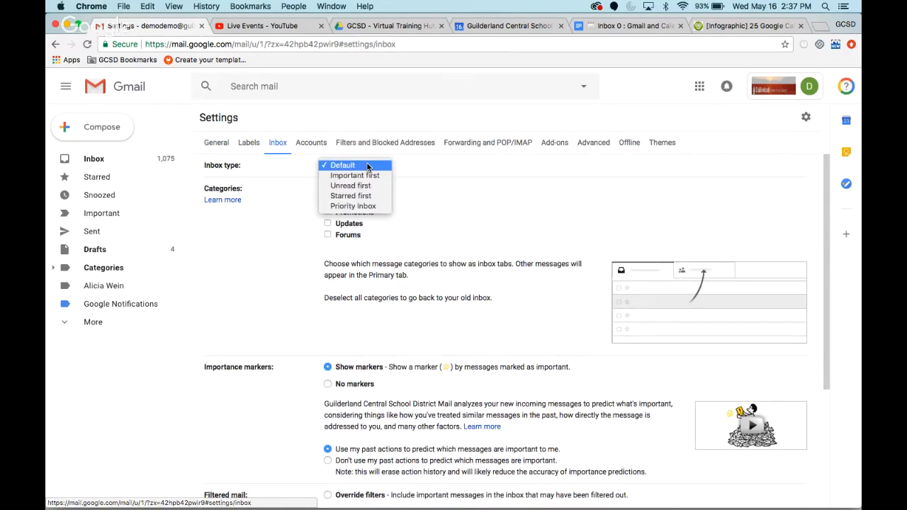
pyautogui.click(365, 206)
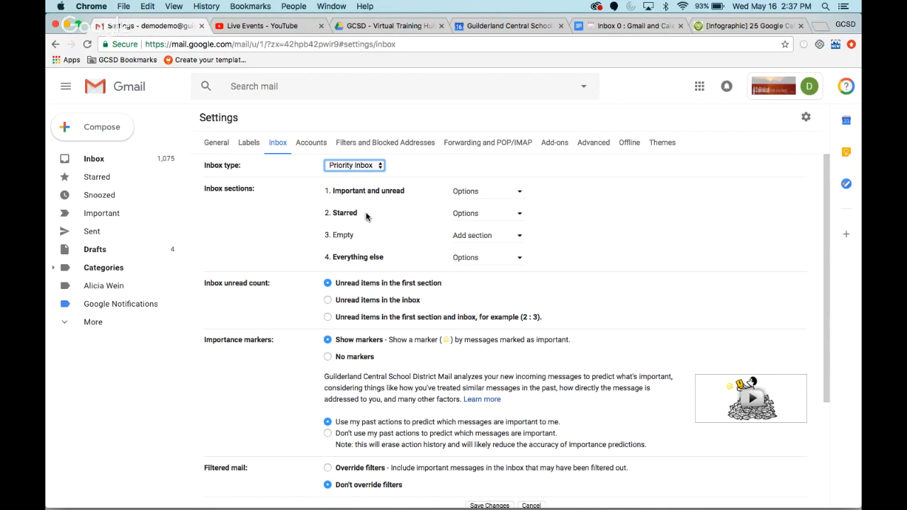
# - Add the Google Notifications label as the third Priority Inbox section and save the changes
pyautogui.click(493, 238)
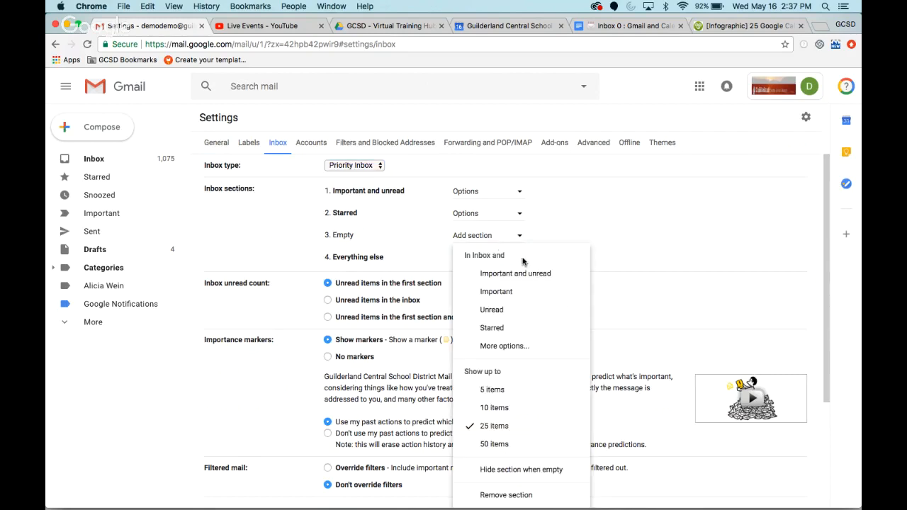
pyautogui.click(520, 346)
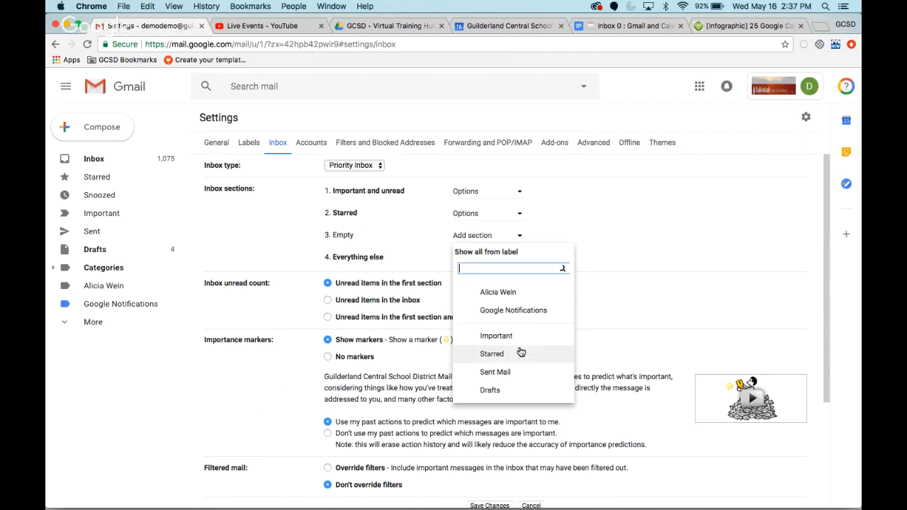
pyautogui.click(531, 315)
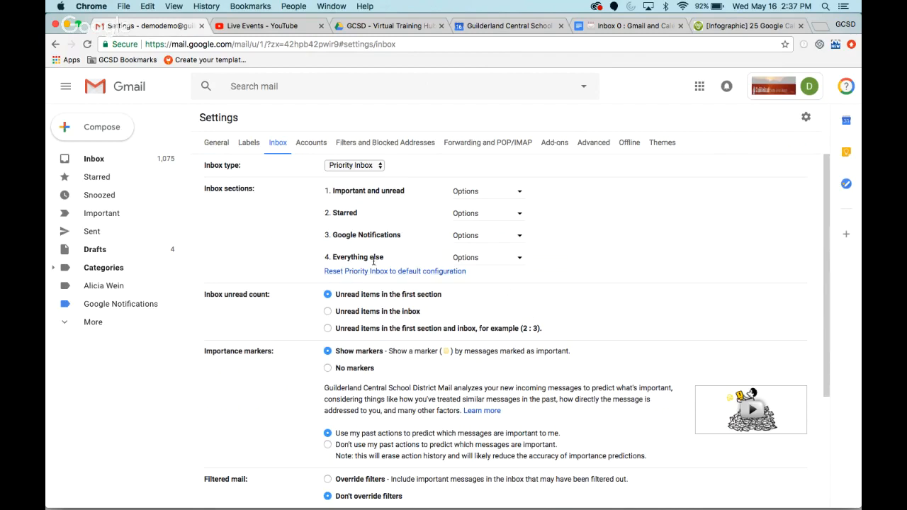
pyautogui.scroll(-1, 517, 323)
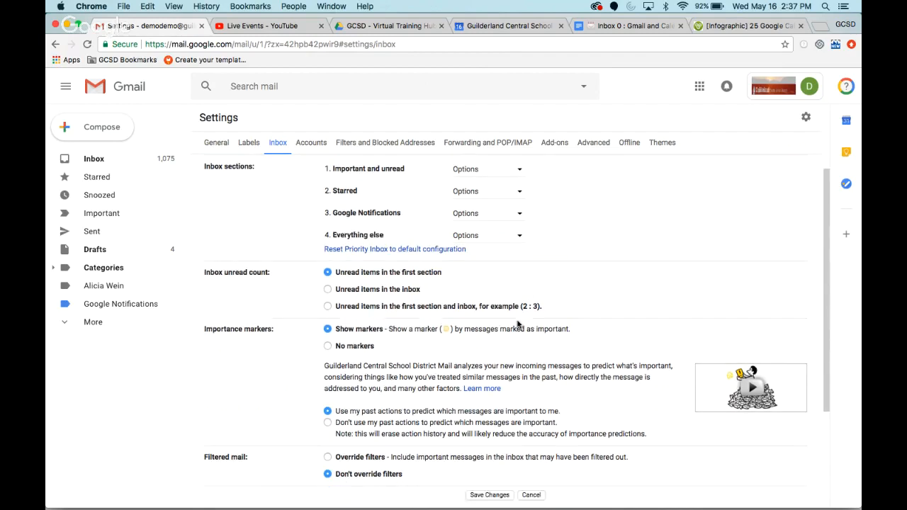
pyautogui.scroll(-5, 517, 324)
pyautogui.click(483, 356)
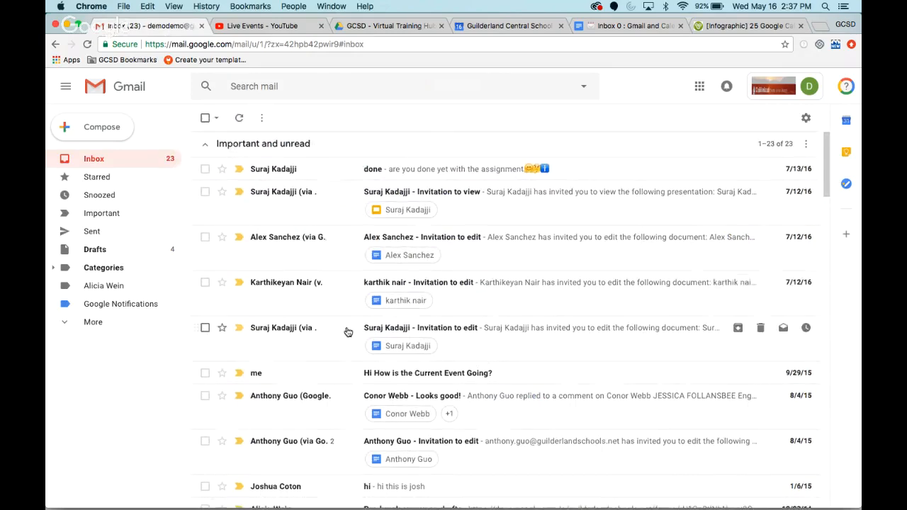
# - Examine the Important and unread, Starred, All Google Notifications and Everything else sections of the inbox
pyautogui.scroll(-5, 348, 332)
pyautogui.scroll(-6, 348, 333)
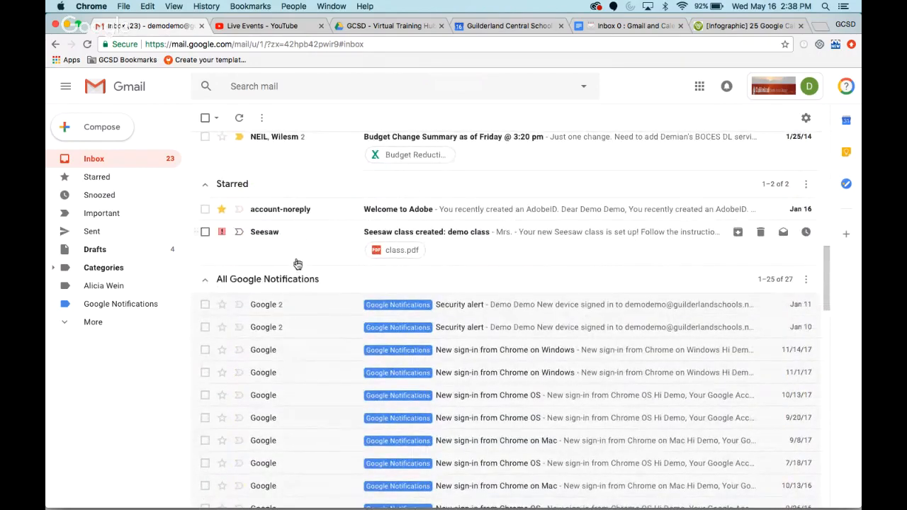
pyautogui.scroll(-9, 318, 326)
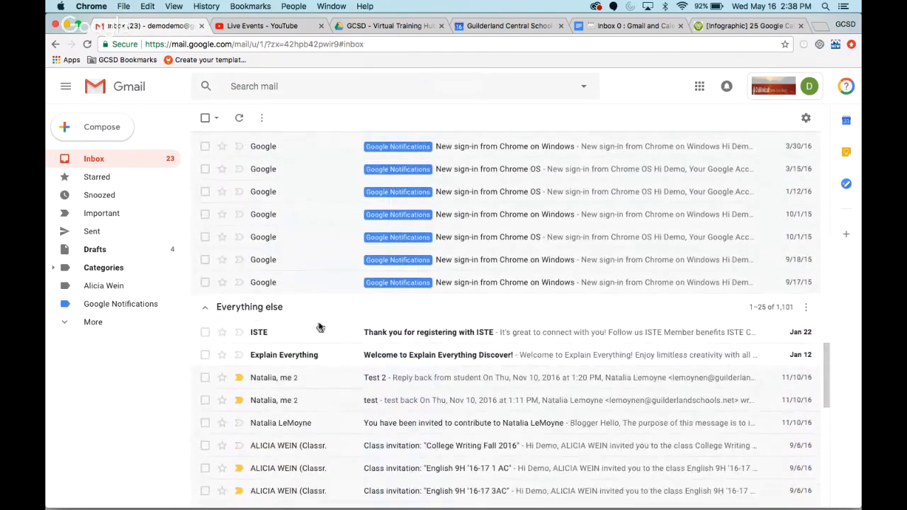
pyautogui.scroll(-4, 312, 368)
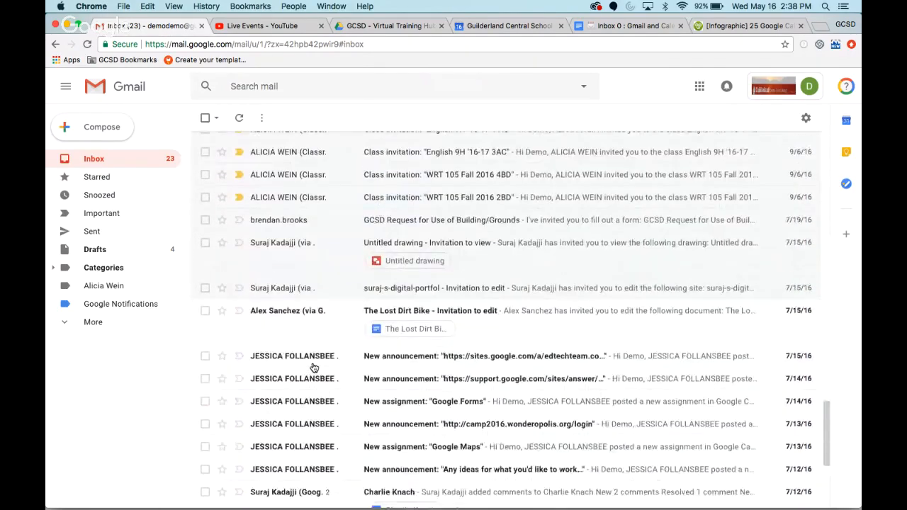
pyautogui.scroll(5, 314, 368)
pyautogui.scroll(5, 314, 368)
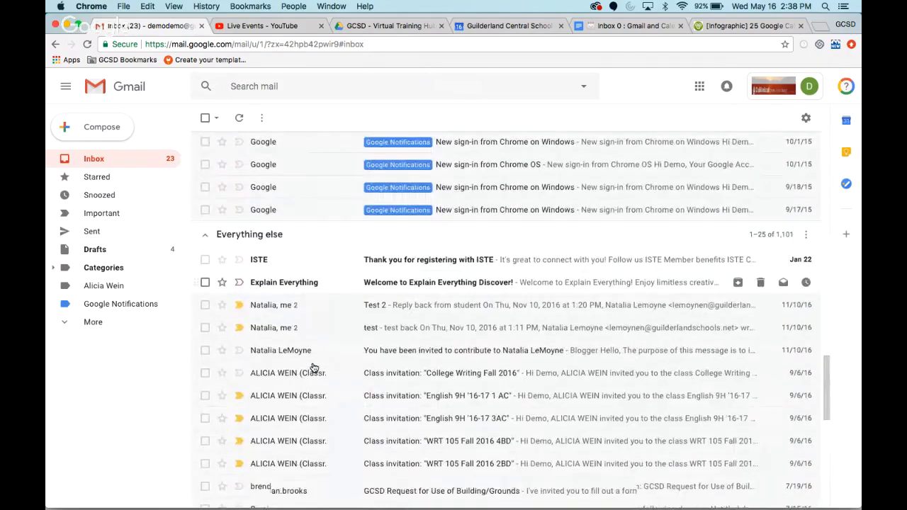
pyautogui.scroll(5, 314, 368)
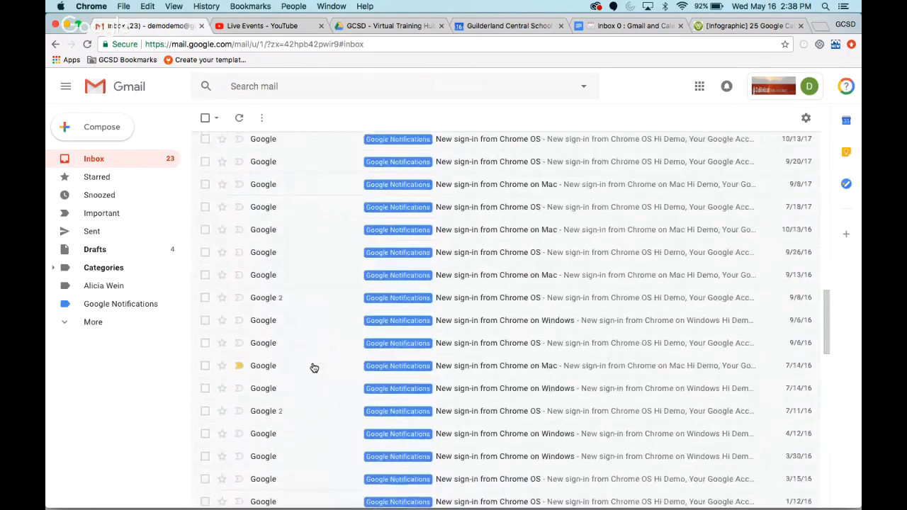
pyautogui.scroll(10, 314, 368)
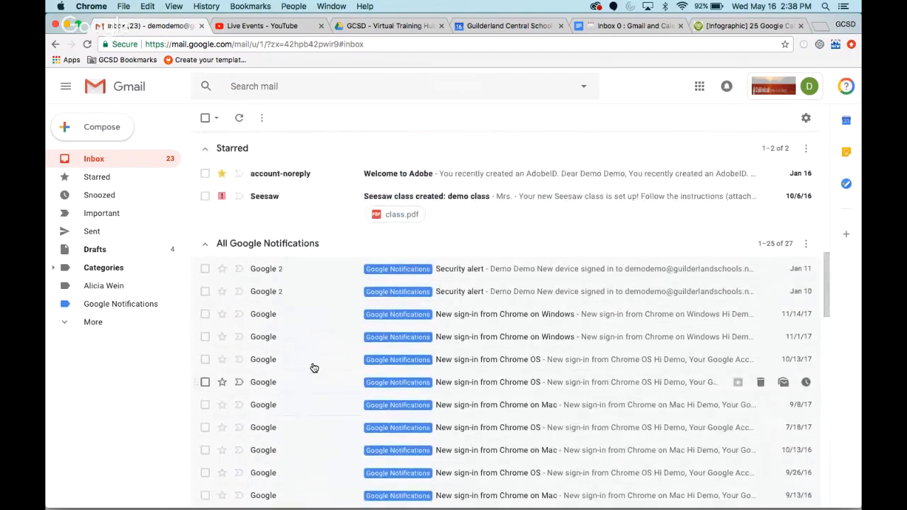
pyautogui.scroll(1, 314, 368)
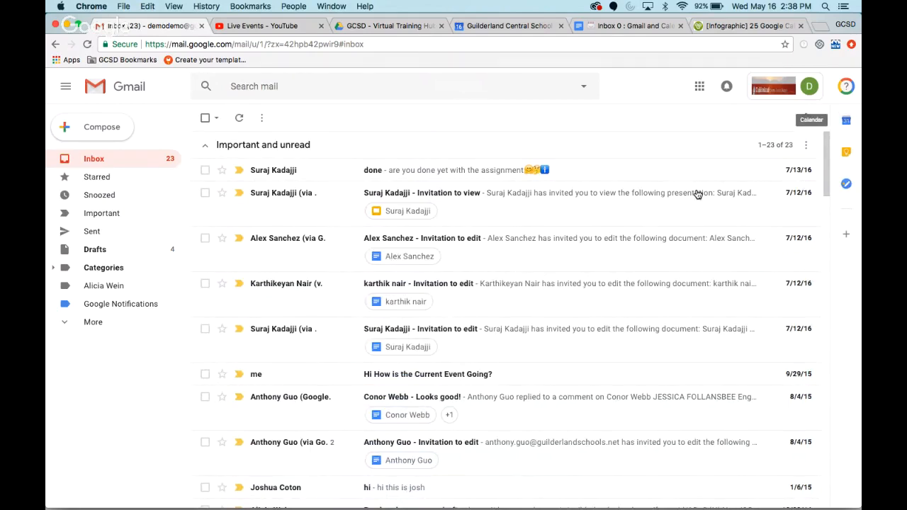
# - View Calendar beside the inbox, browse the daily schedule forward to May 20 and back to May 19, and close it
pyautogui.click(846, 121)
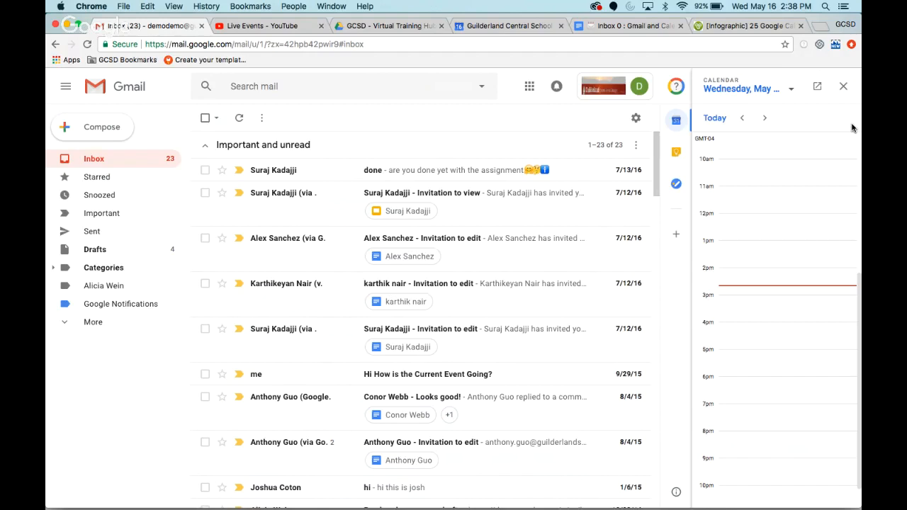
pyautogui.scroll(-10, 490, 379)
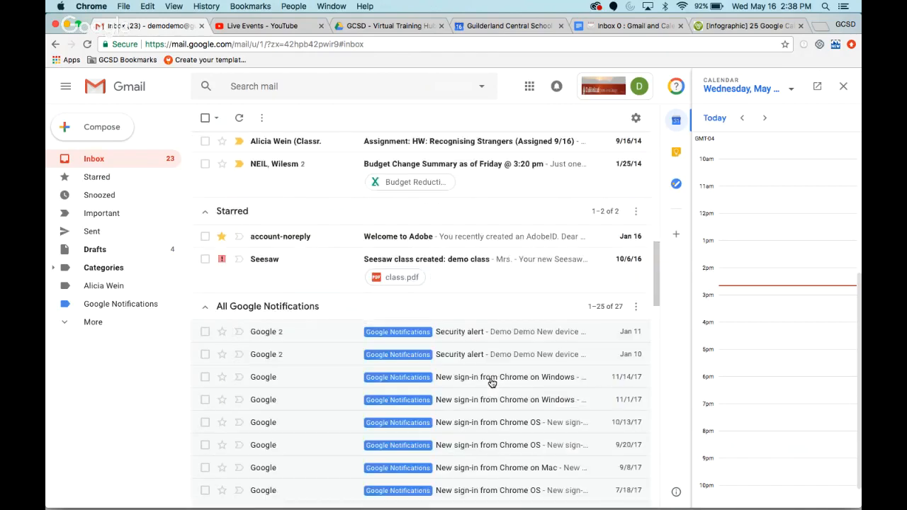
pyautogui.scroll(-4, 490, 378)
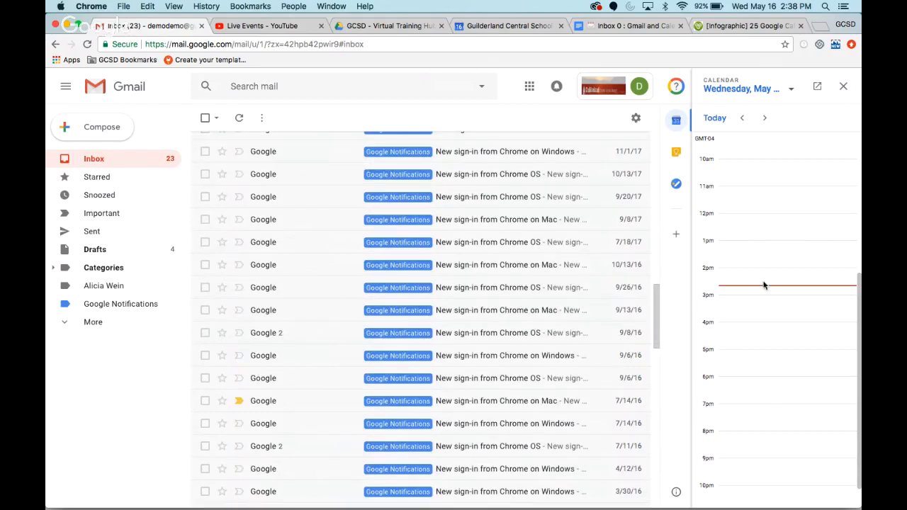
pyautogui.scroll(-1, 803, 251)
pyautogui.scroll(1, 802, 250)
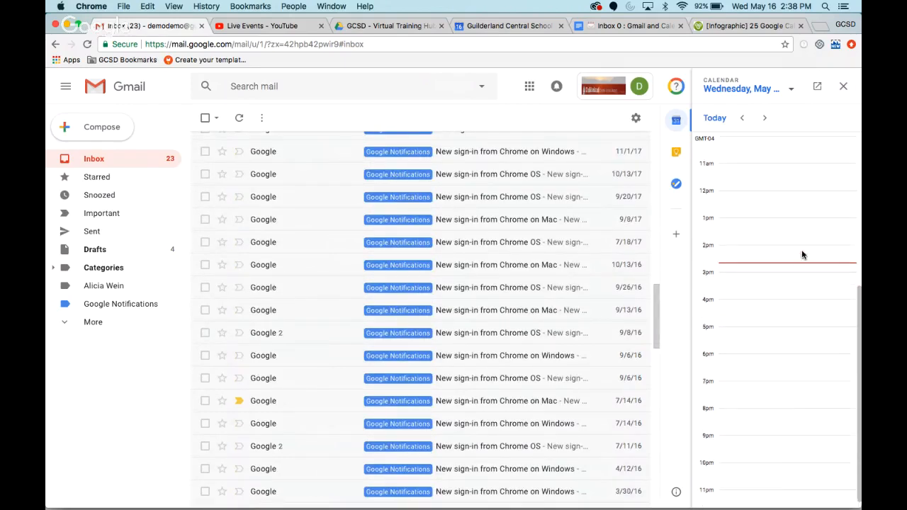
pyautogui.click(763, 118)
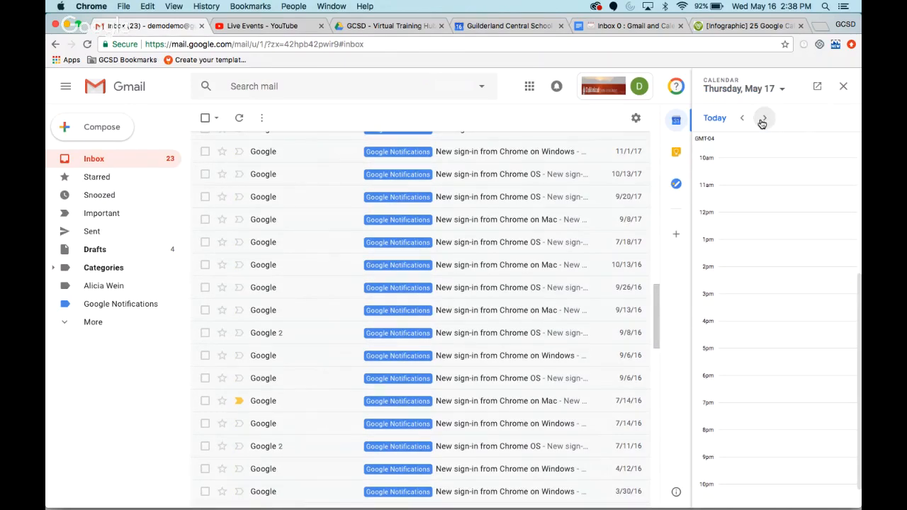
pyautogui.click(763, 119)
pyautogui.click(763, 119)
pyautogui.click(763, 118)
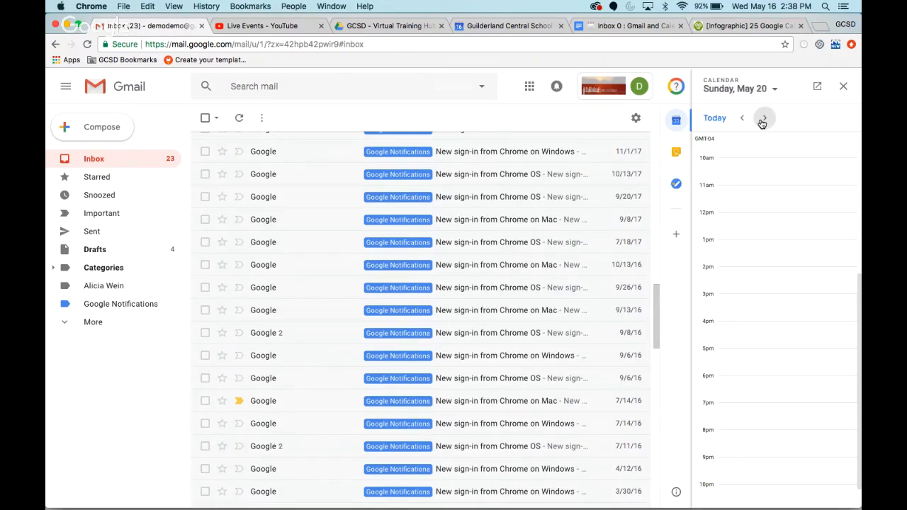
pyautogui.click(741, 118)
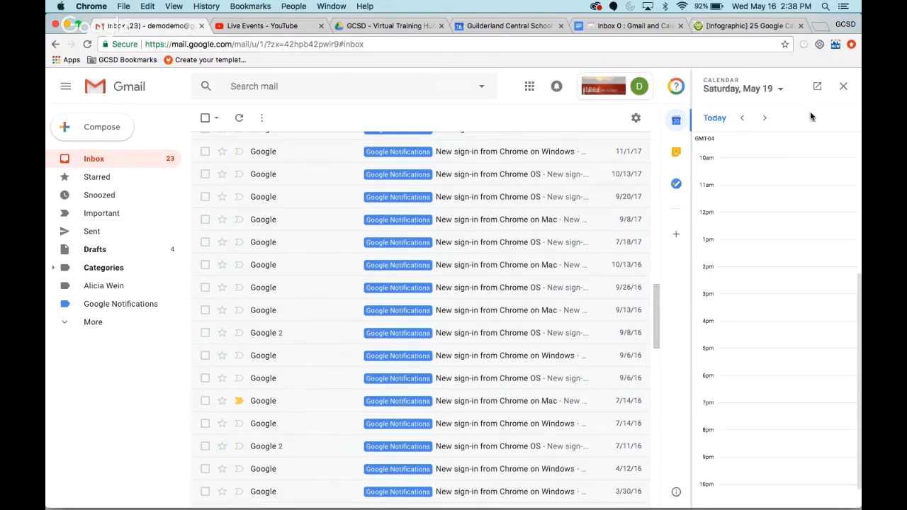
pyautogui.click(845, 87)
# - Create a Keep list note with the item "create video" beside the inbox and close Keep
pyautogui.click(846, 152)
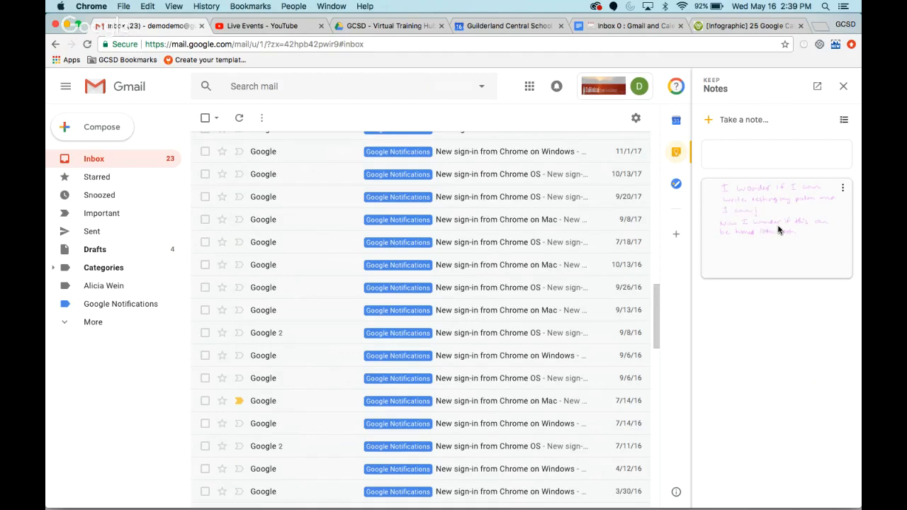
pyautogui.click(741, 162)
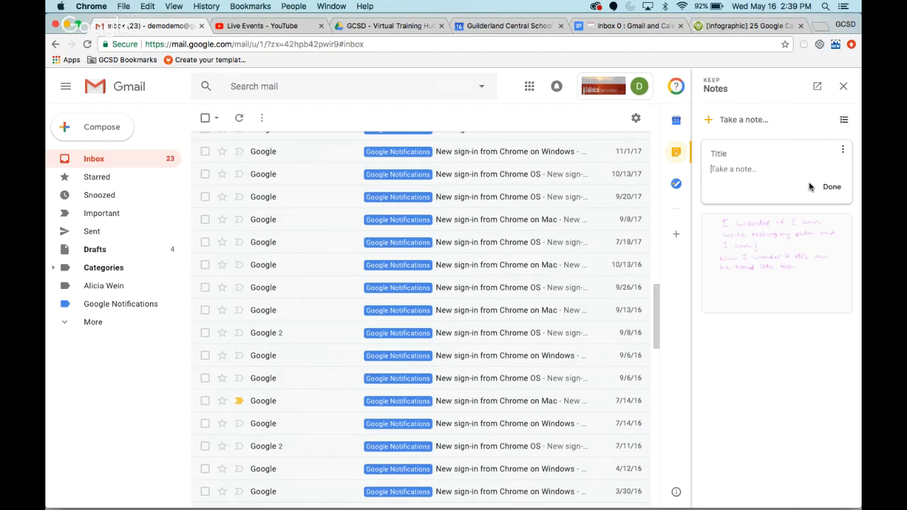
pyautogui.click(843, 122)
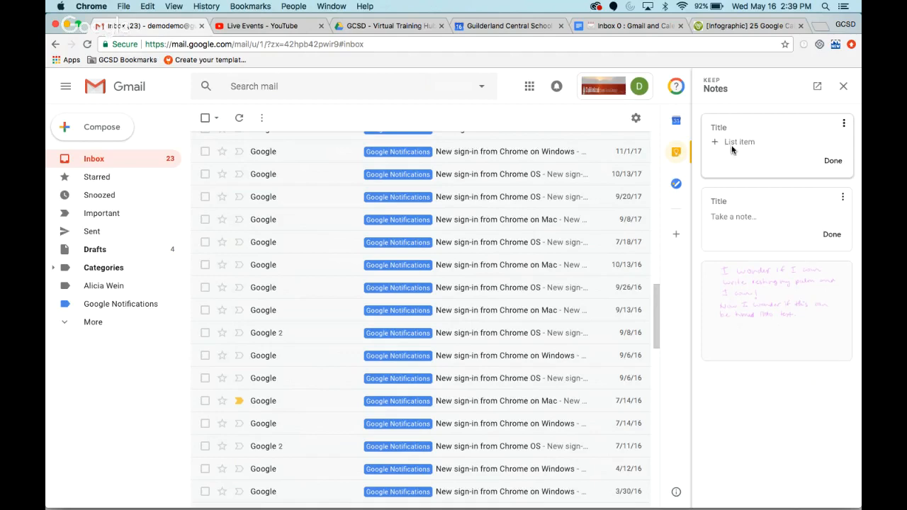
pyautogui.write('create video')
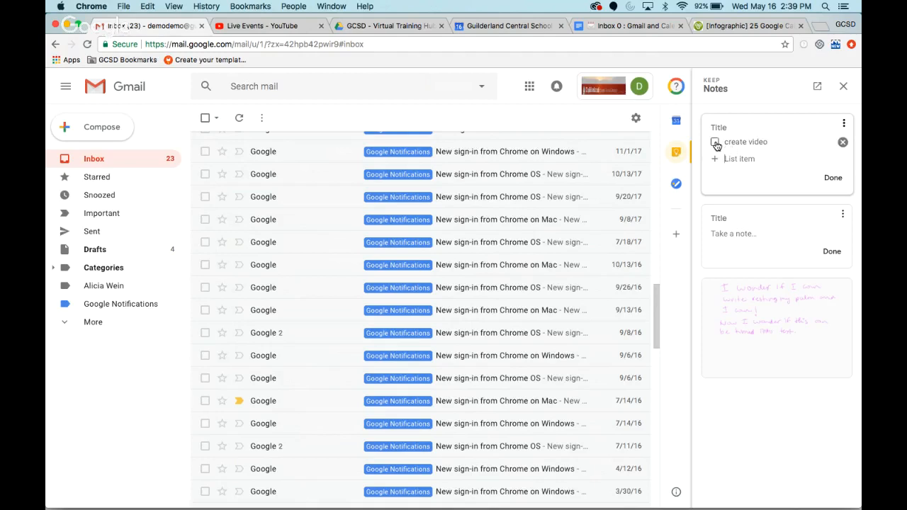
pyautogui.click(832, 177)
pyautogui.click(844, 87)
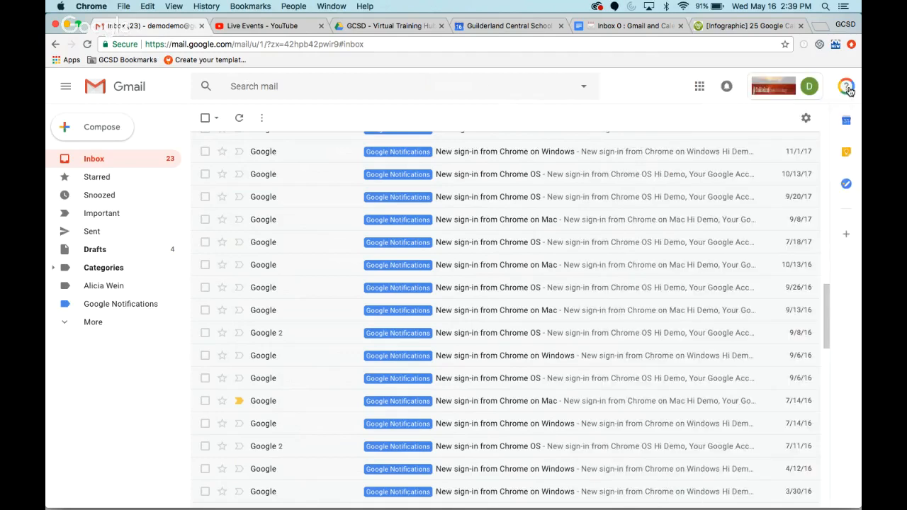
# - Start using Tasks beside the inbox, add the task "create video" to My Tasks, and close Tasks
pyautogui.click(847, 186)
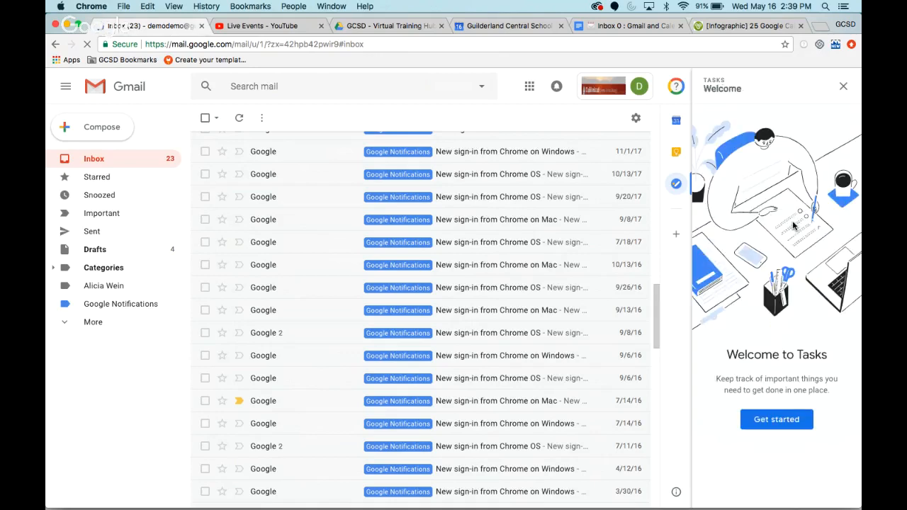
pyautogui.click(769, 419)
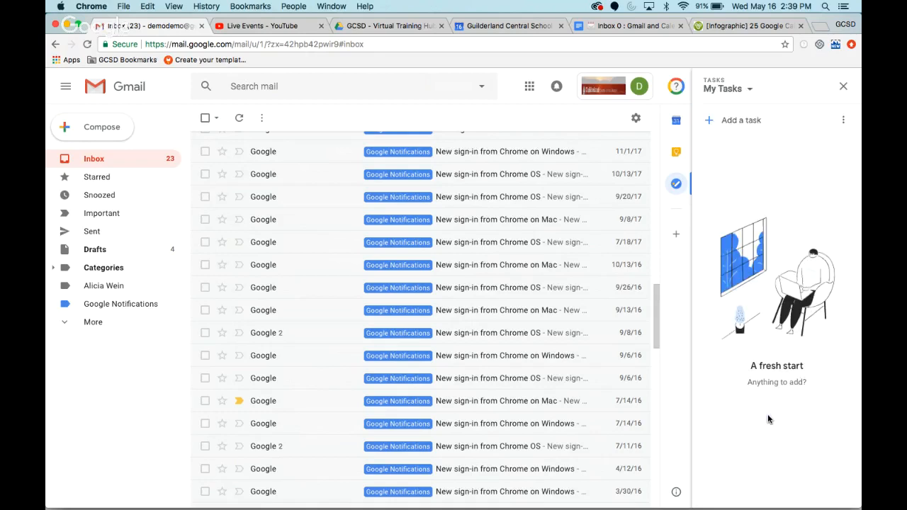
pyautogui.click(737, 121)
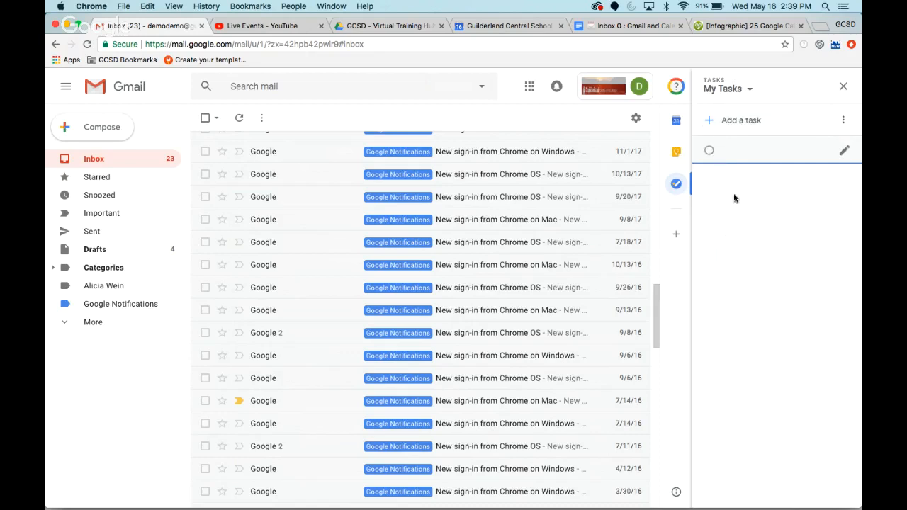
pyautogui.click(844, 150)
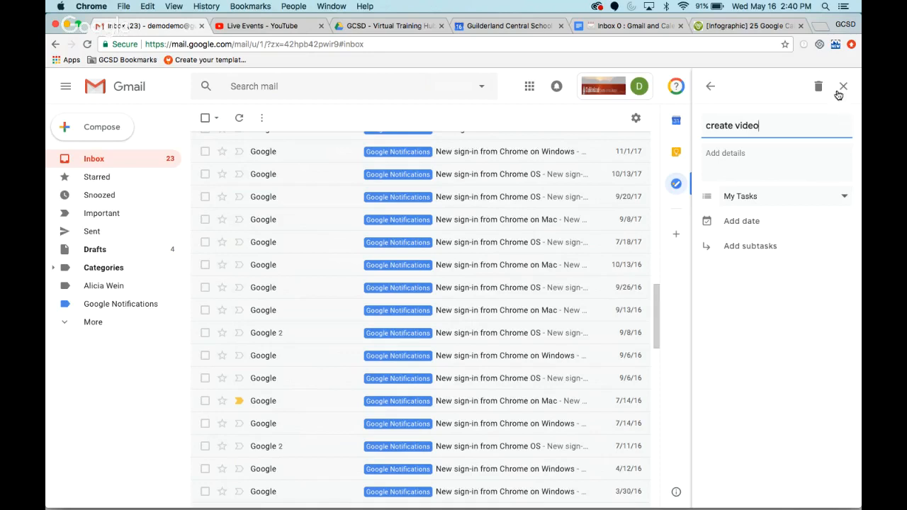
pyautogui.click(711, 86)
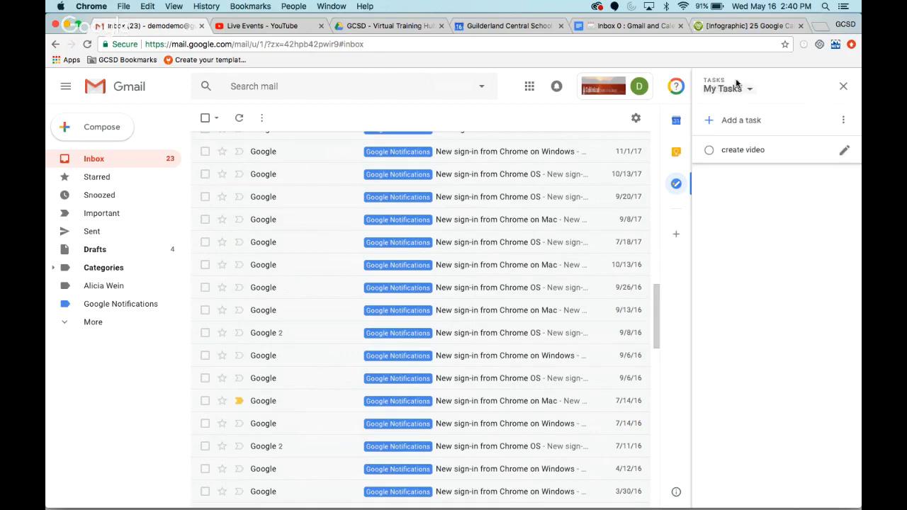
pyautogui.click(843, 85)
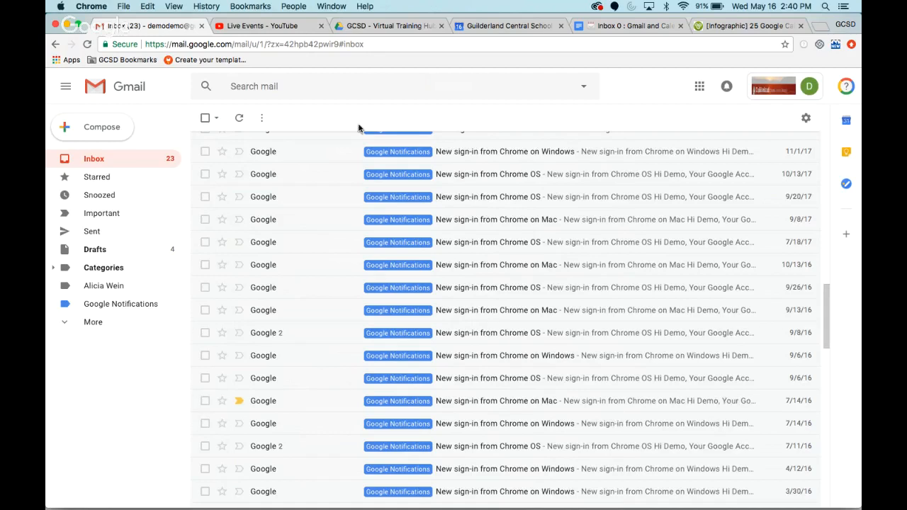
# - Switch to Google Calendar, view the options of the Tasks calendar, and show the task list beside the week
pyautogui.click(473, 30)
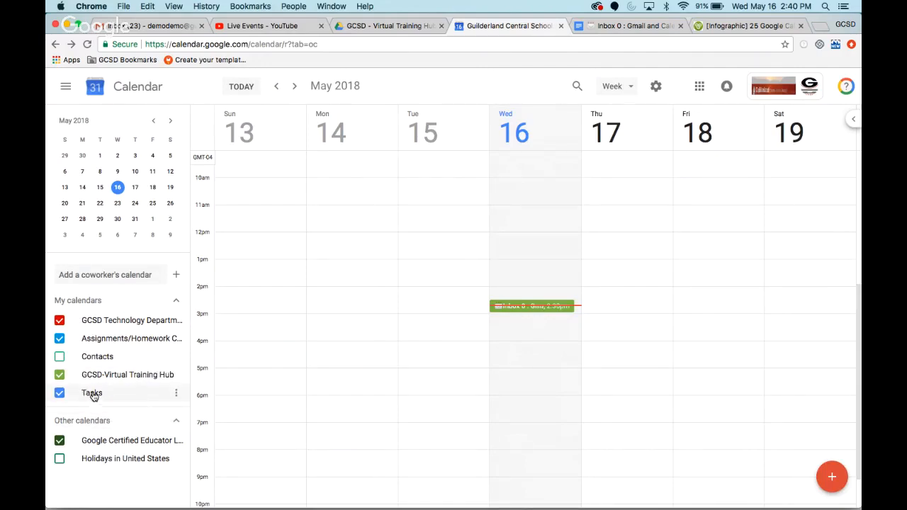
pyautogui.click(177, 393)
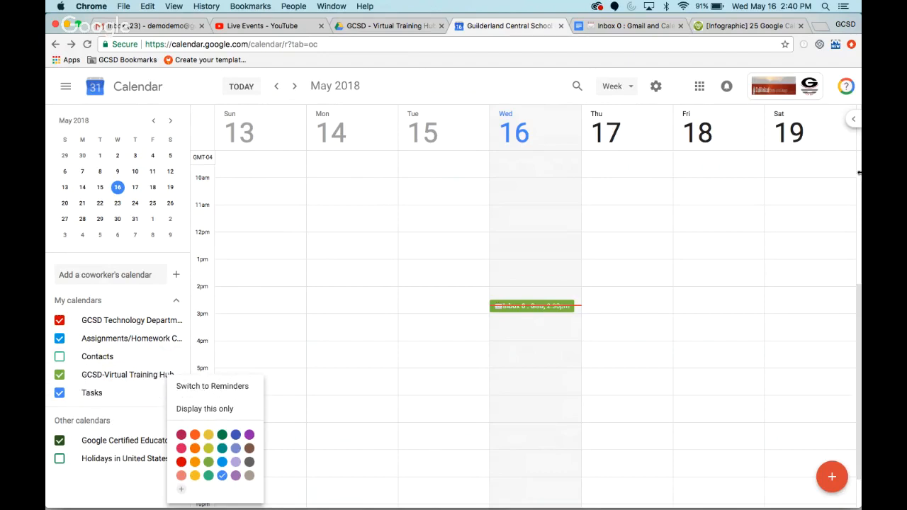
pyautogui.click(856, 122)
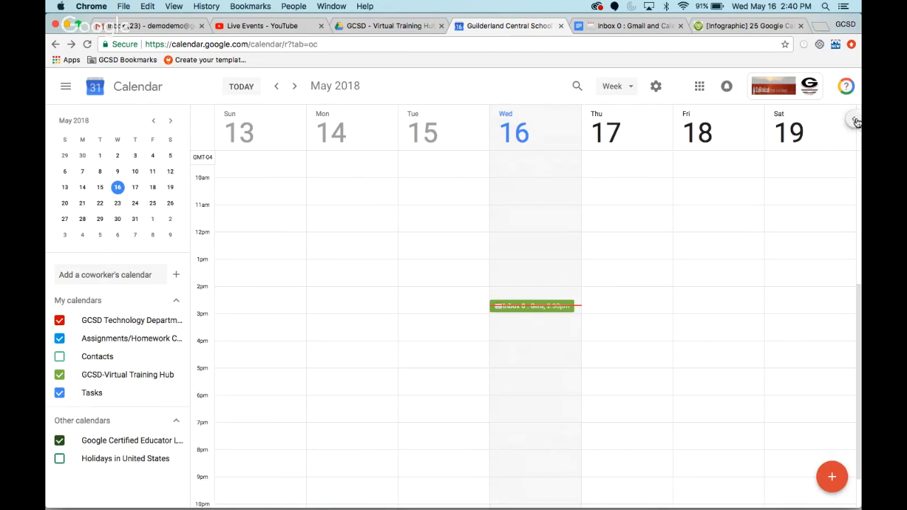
pyautogui.click(856, 122)
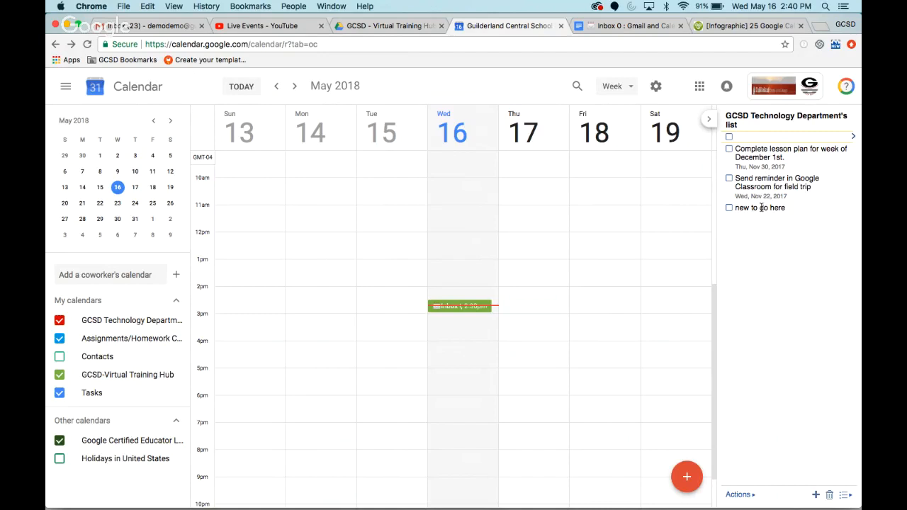
# - Mark the task "Complete lesson plan for week of December 1st." as done, add the task "create video", and hide the task list
pyautogui.click(729, 149)
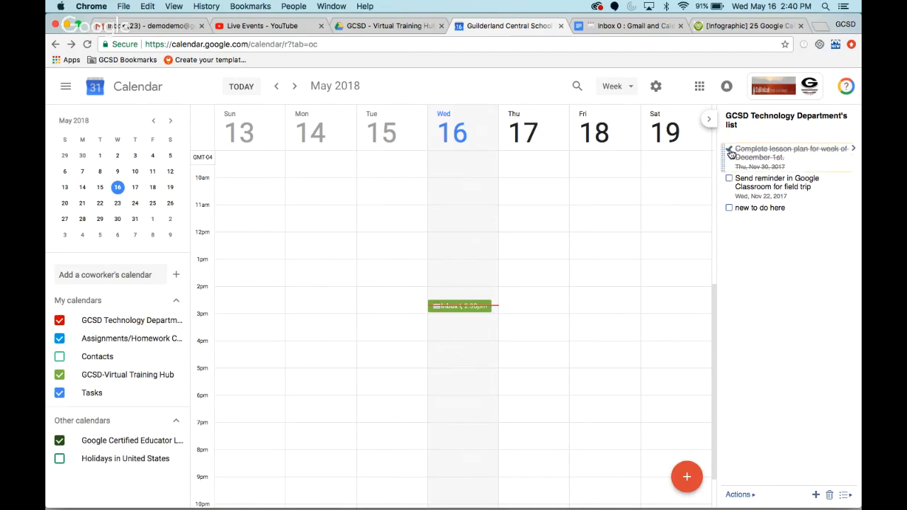
pyautogui.click(816, 496)
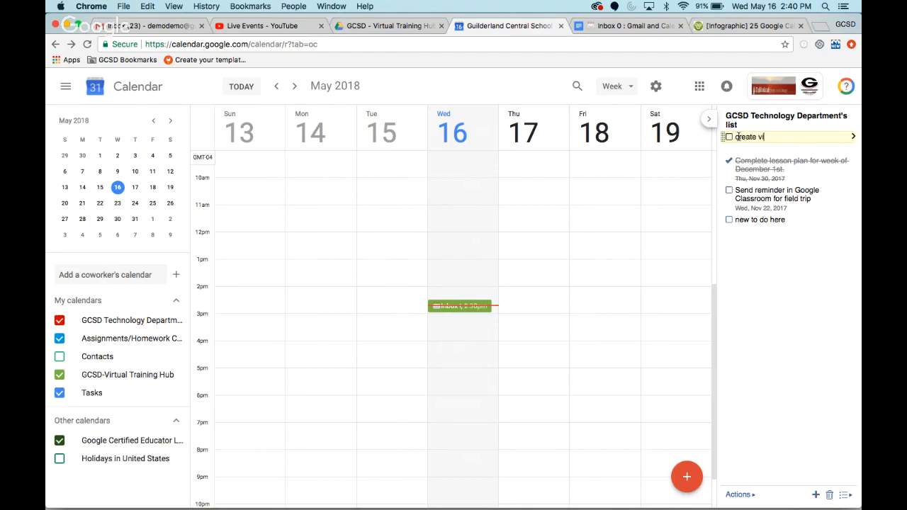
pyautogui.press('Return')
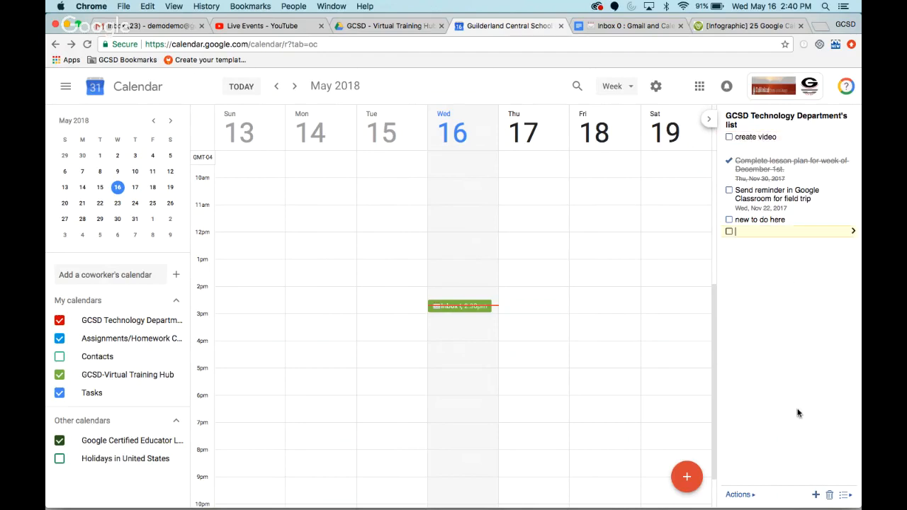
pyautogui.click(709, 120)
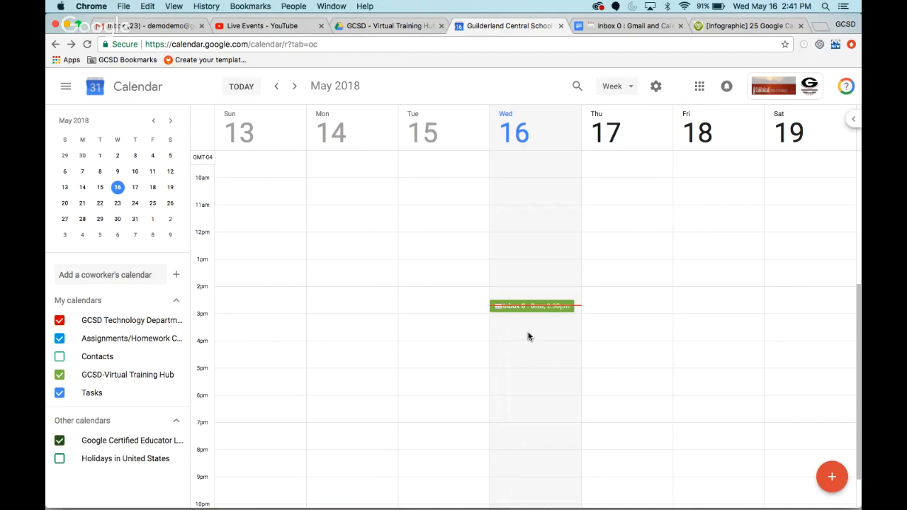
# - Set the color of the Assignments/Homework Calendar to Amethyst
pyautogui.moveTo(150, 379)
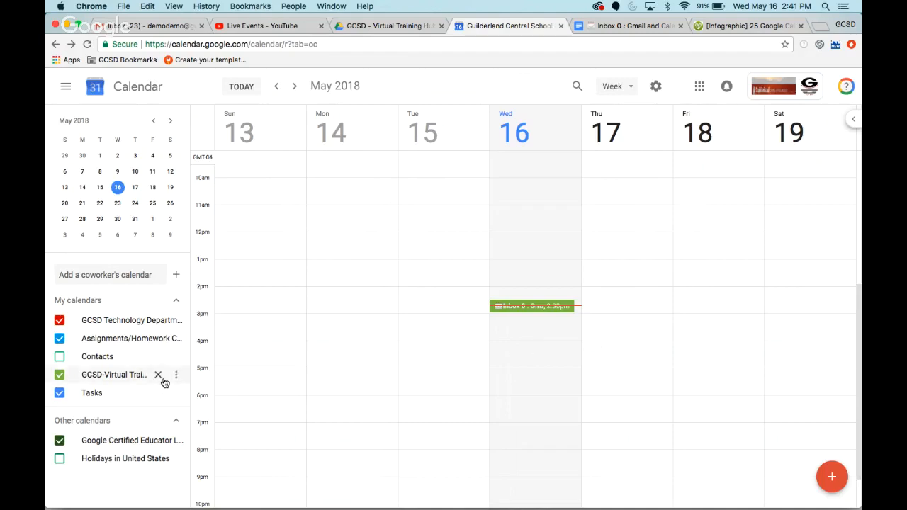
pyautogui.click(177, 339)
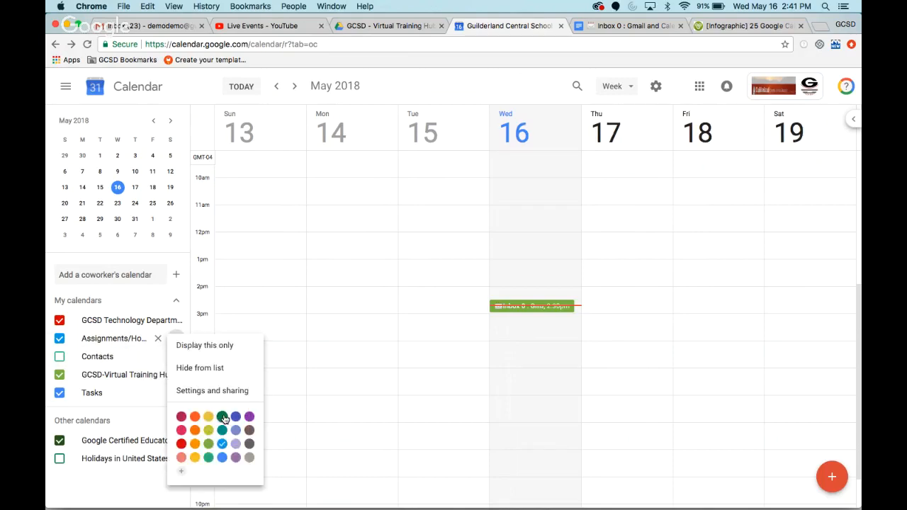
pyautogui.click(237, 458)
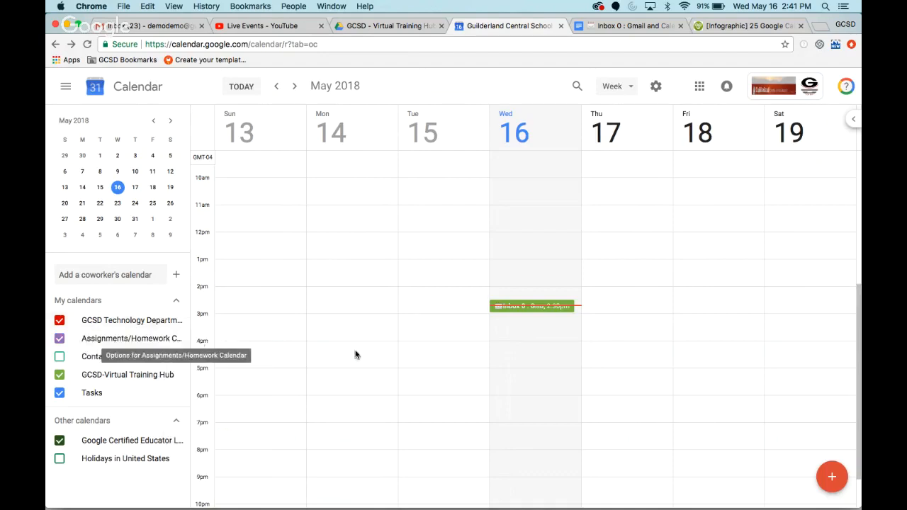
# - Start a new event on Thursday, May 17, from 12:00pm to 1:00pm and view the calendars it can be assigned to
pyautogui.click(629, 245)
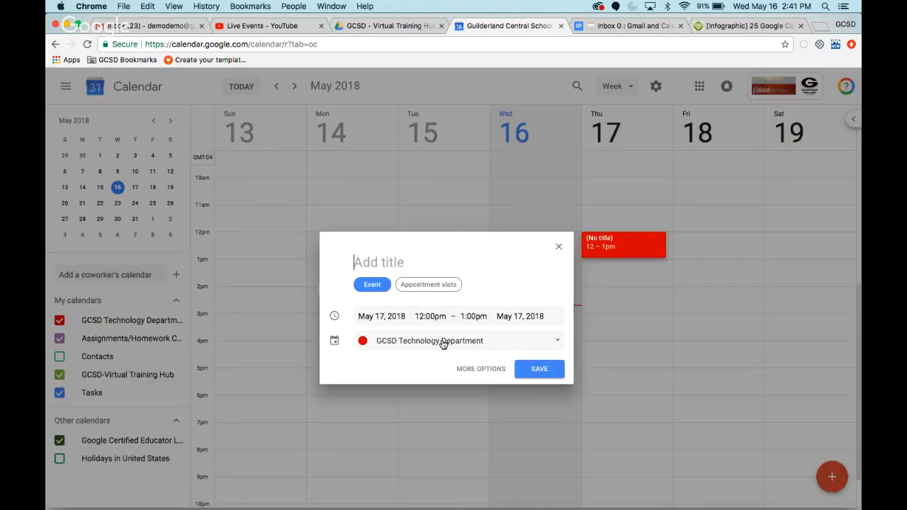
pyautogui.click(459, 341)
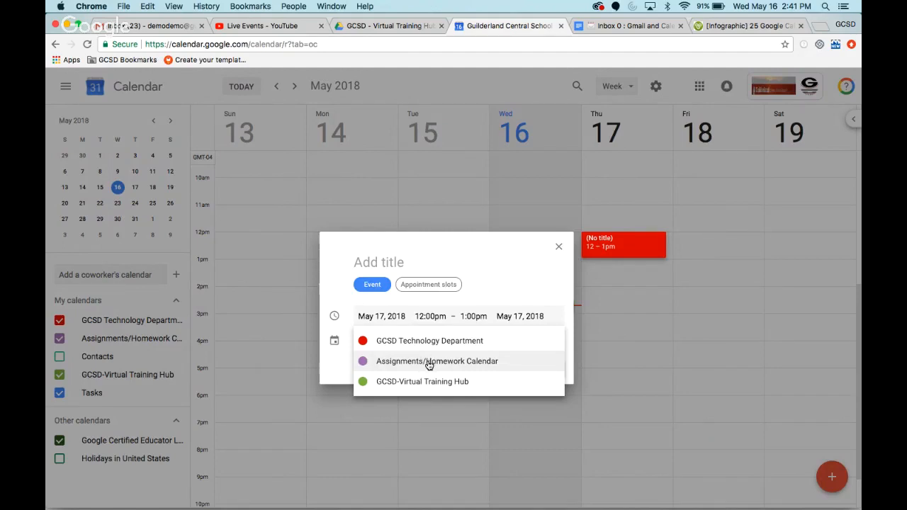
pyautogui.click(495, 249)
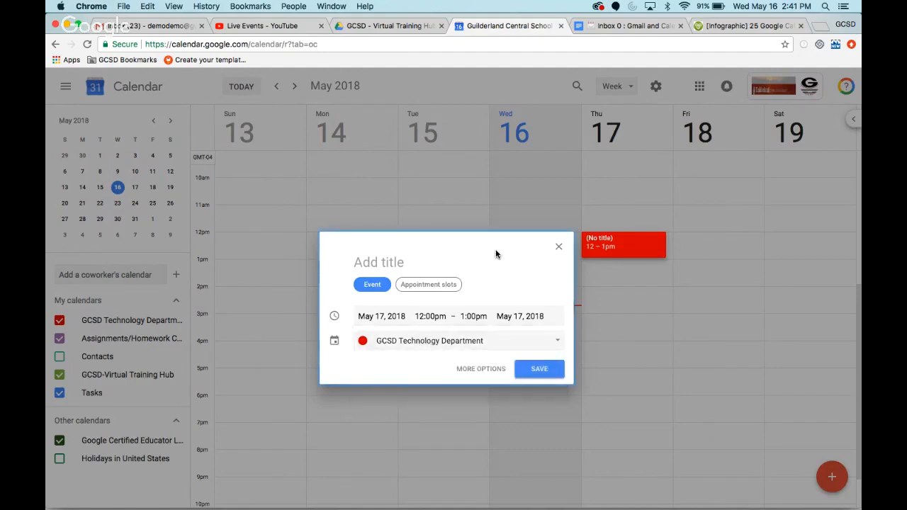
# - Open the full options of the new event and add a coworker as a guest
pyautogui.click(482, 371)
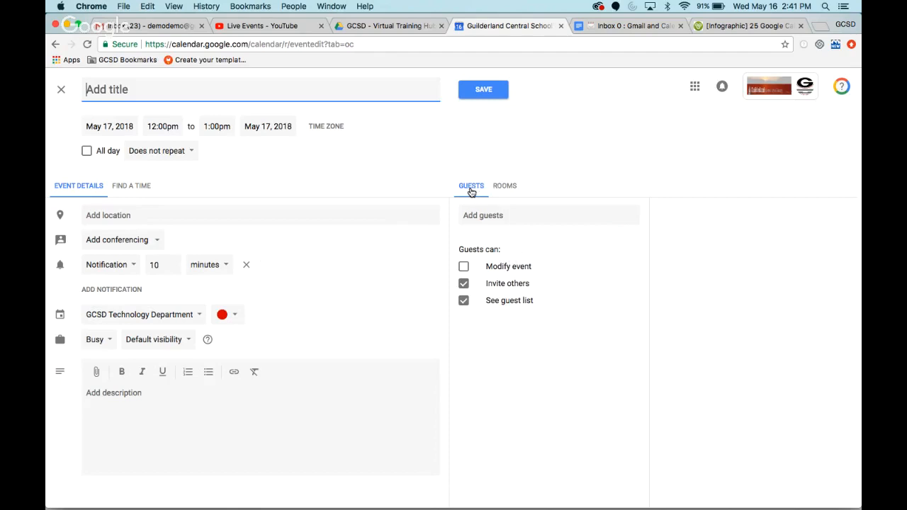
pyautogui.click(481, 215)
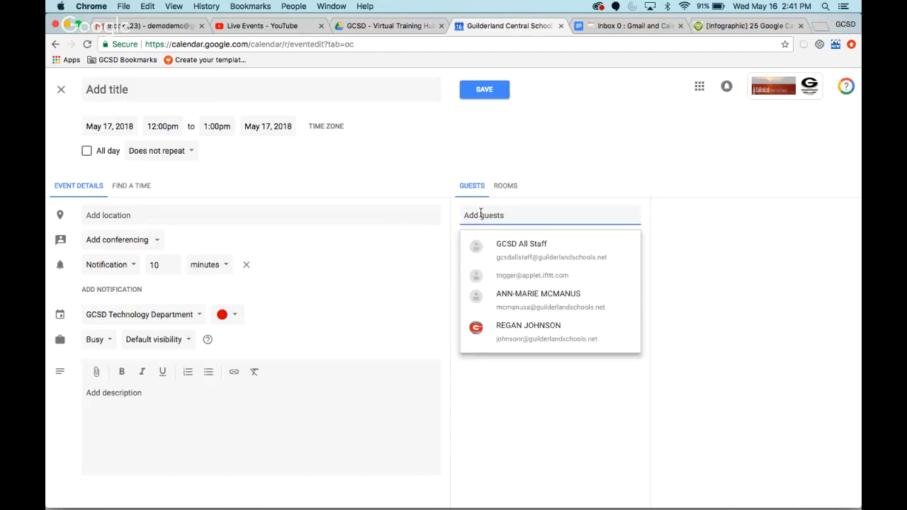
pyautogui.write('basti')
pyautogui.click(533, 244)
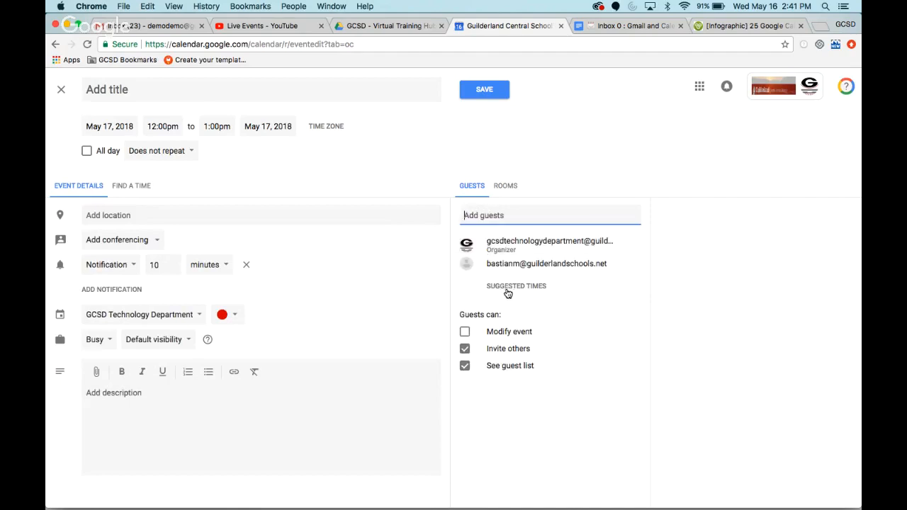
# - View the suggested meeting times and compare the organizer's and guest's schedules from May 17 forward to May 19
pyautogui.click(507, 290)
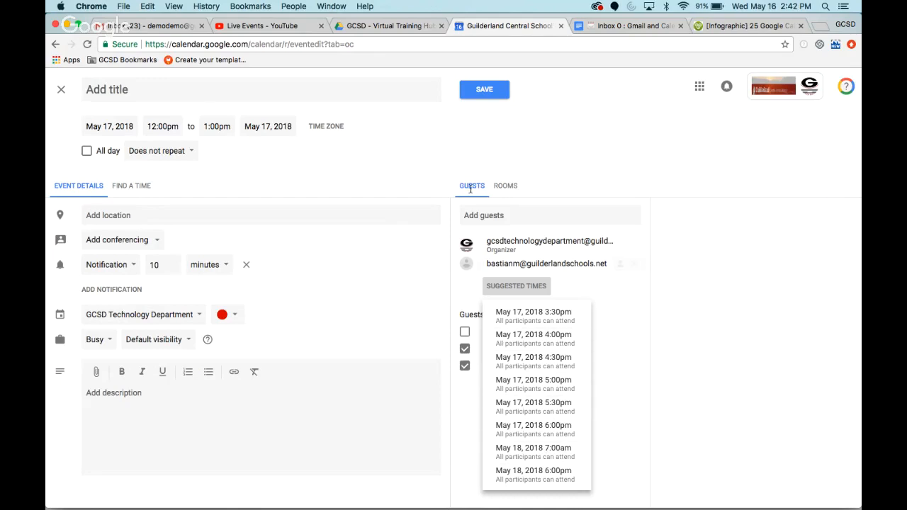
pyautogui.click(128, 187)
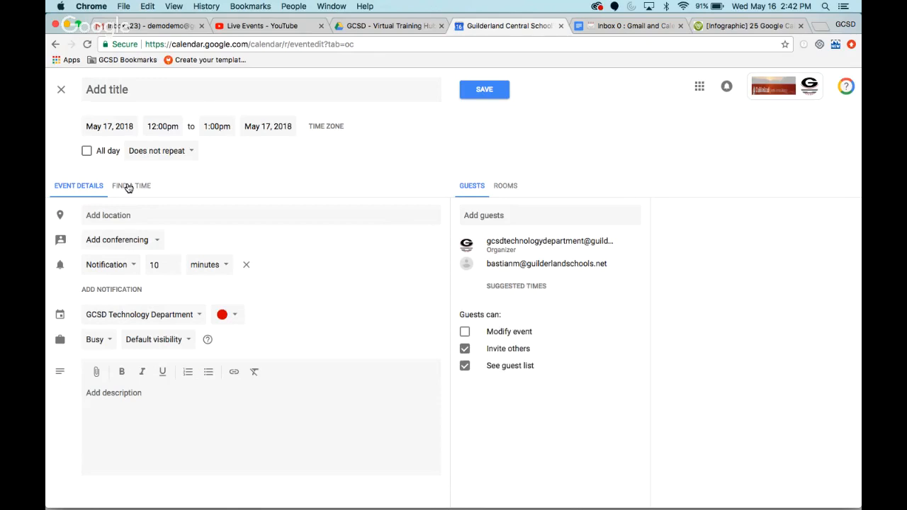
pyautogui.click(128, 187)
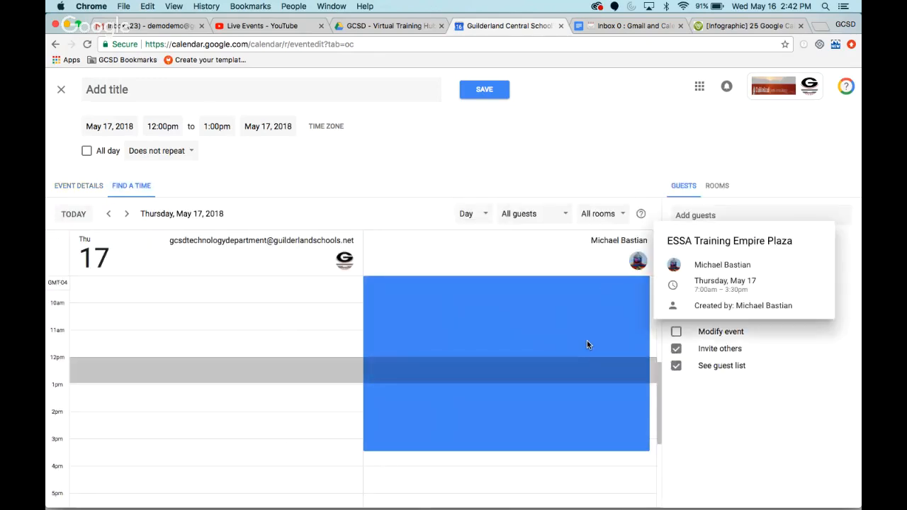
pyautogui.scroll(-2, 317, 393)
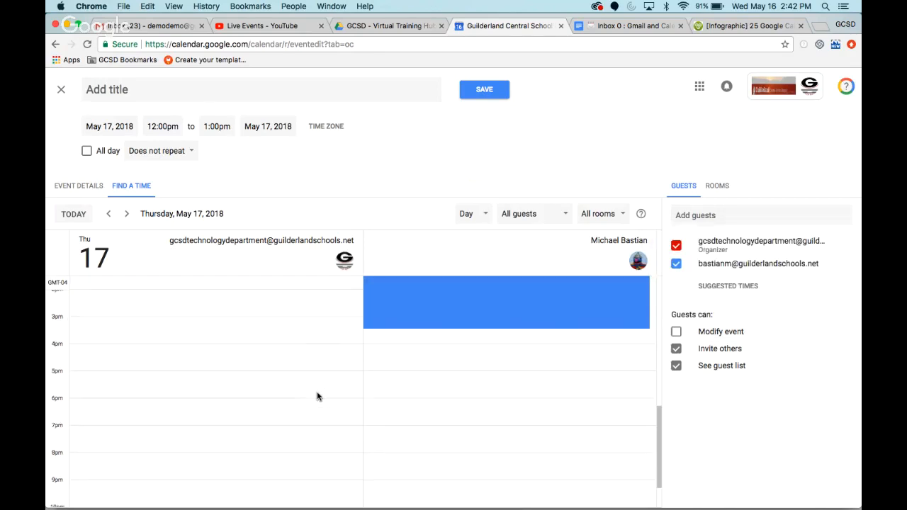
pyautogui.scroll(3, 317, 393)
pyautogui.scroll(-5, 317, 392)
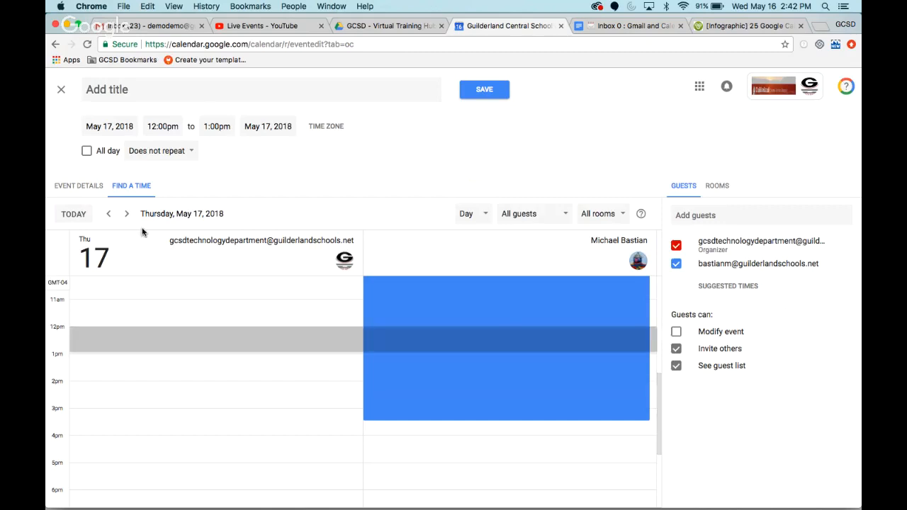
pyautogui.click(127, 213)
pyautogui.click(128, 213)
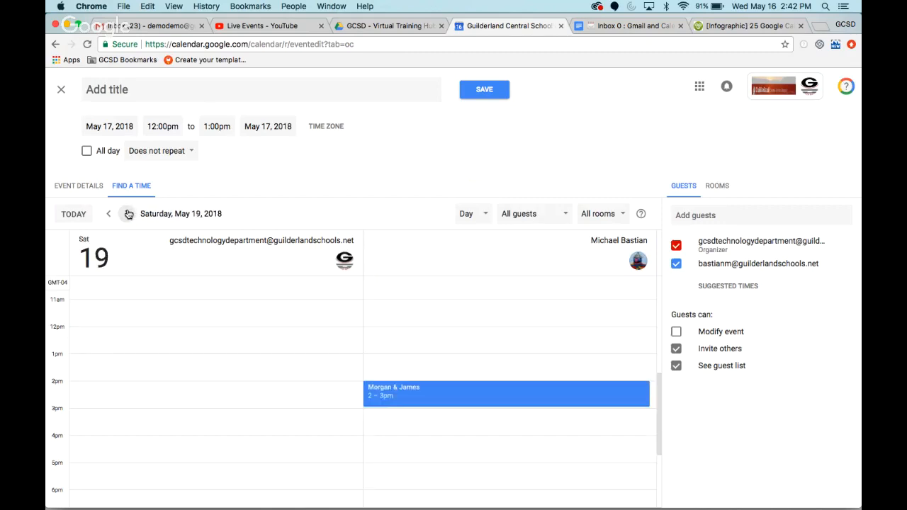
pyautogui.scroll(-3, 309, 373)
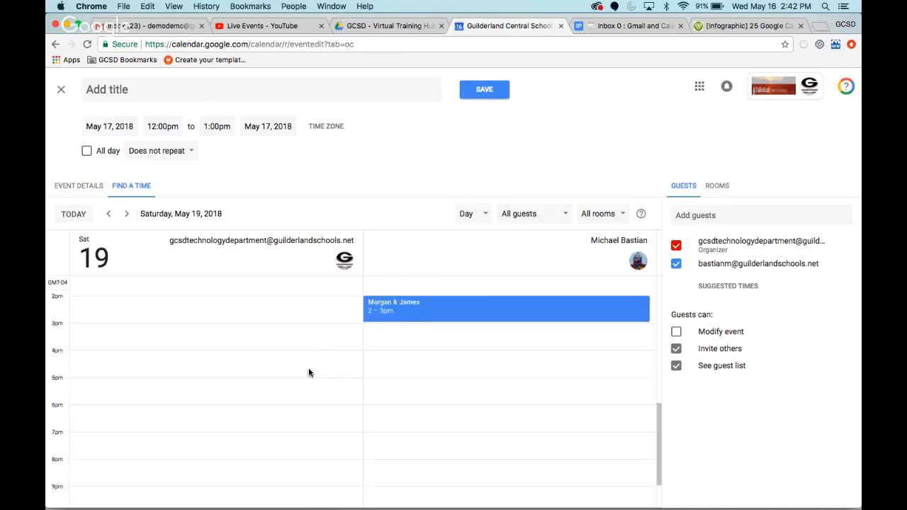
pyautogui.scroll(3, 309, 373)
# - Move the draft event to Saturday, May 19, at 12:00pm, and discard the unsaved event
pyautogui.click(222, 345)
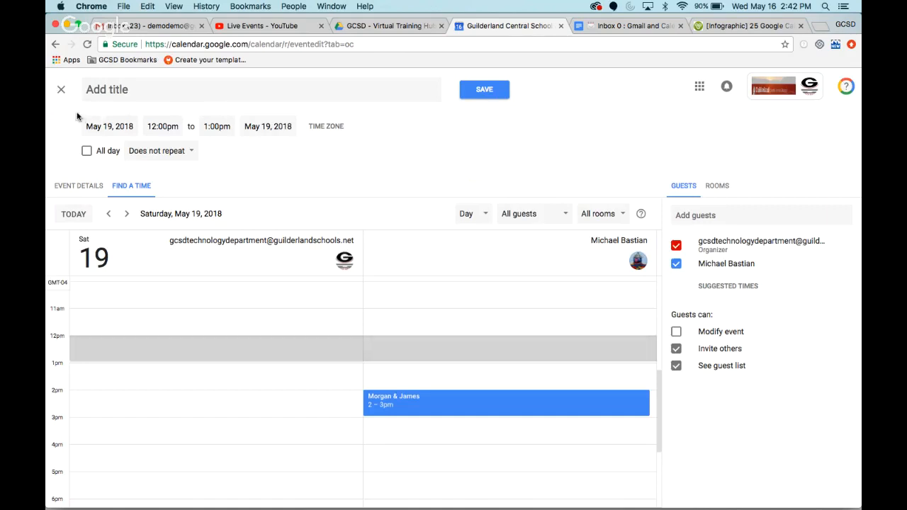
pyautogui.click(62, 92)
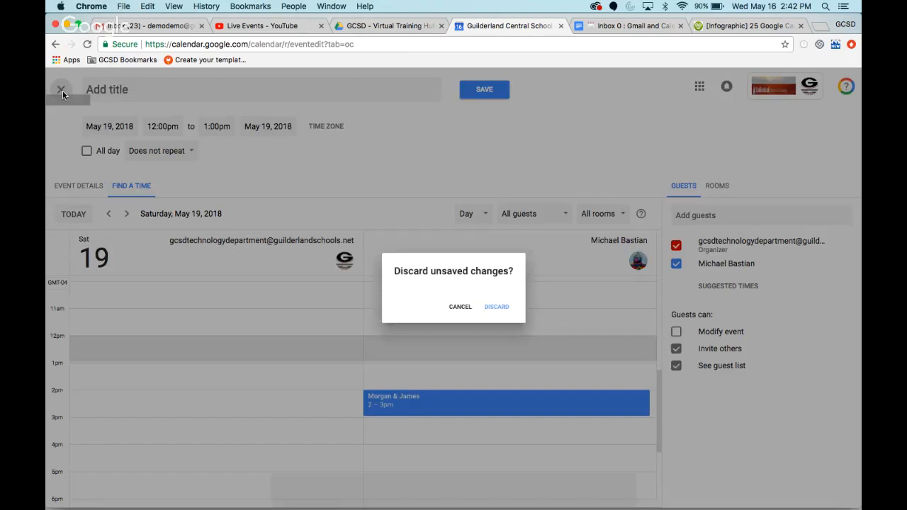
pyautogui.click(507, 308)
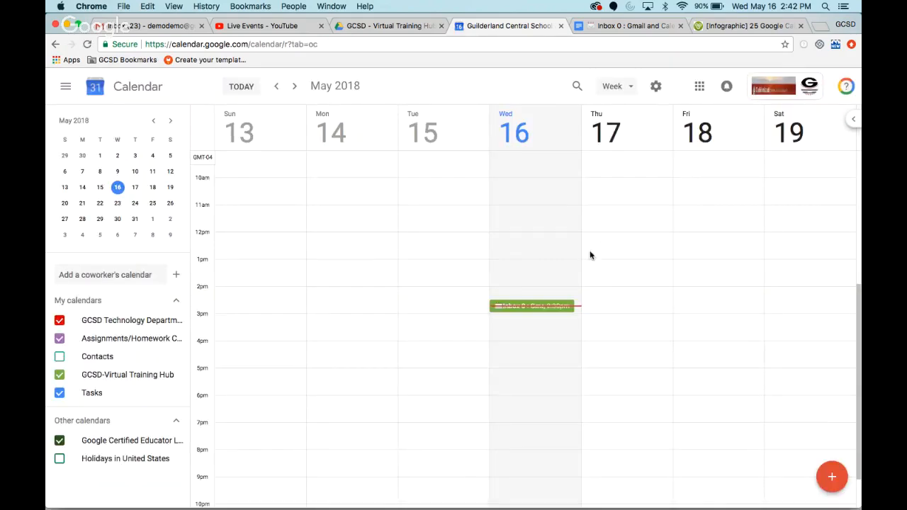
# - Start appointment slots on Thursday, May 17, at 12:00pm with the title "Appointments"
pyautogui.click(614, 242)
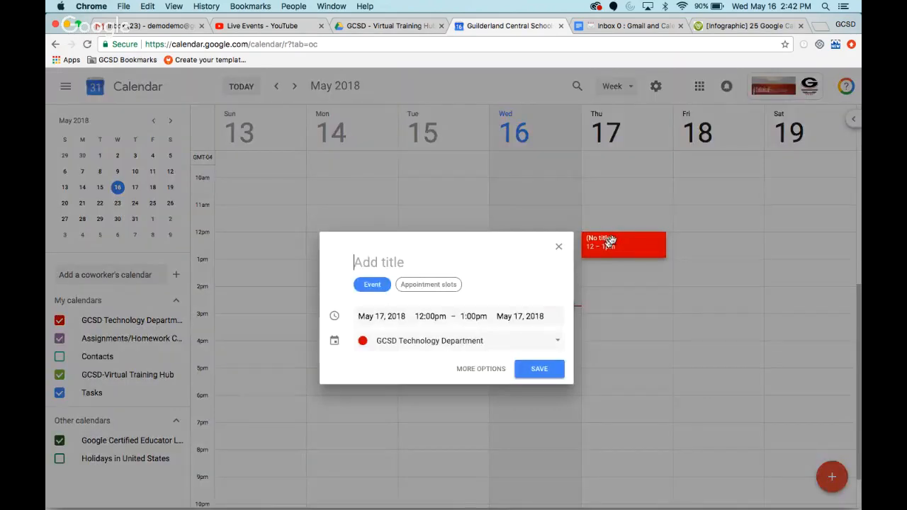
pyautogui.click(433, 292)
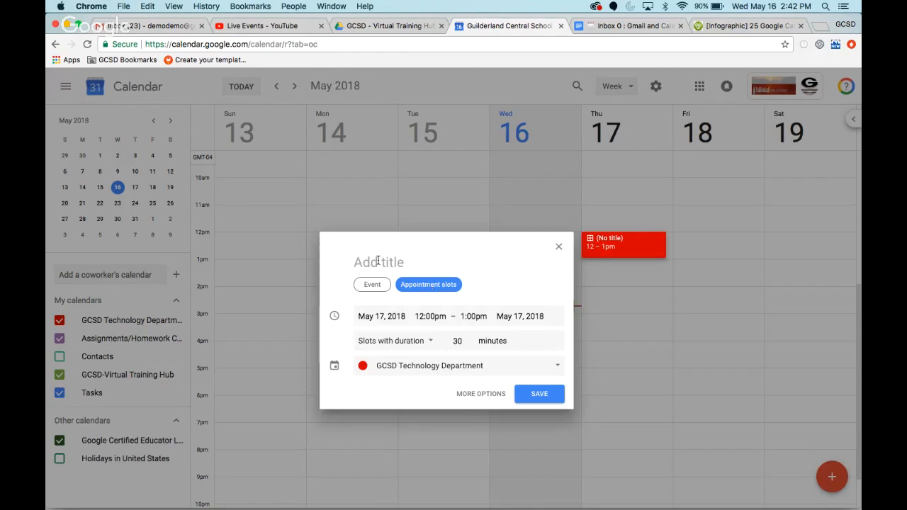
pyautogui.write('Appoi')
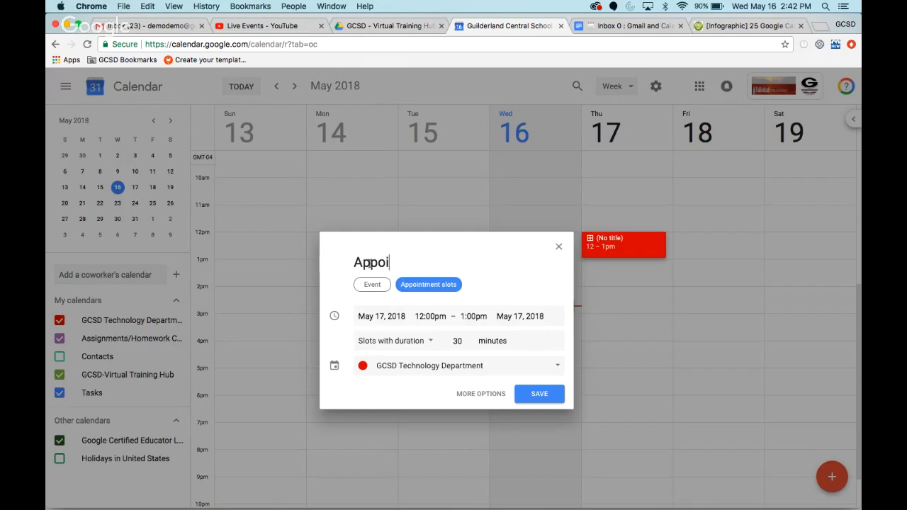
pyautogui.write('tmtments')
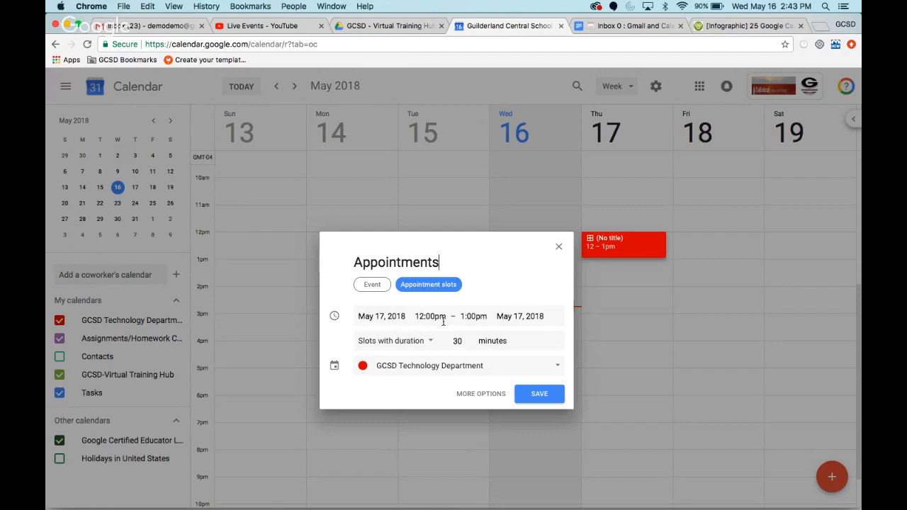
# - Set the end time of the appointment slots to 2:00pm, save them, and open the saved entry's details
pyautogui.click(475, 317)
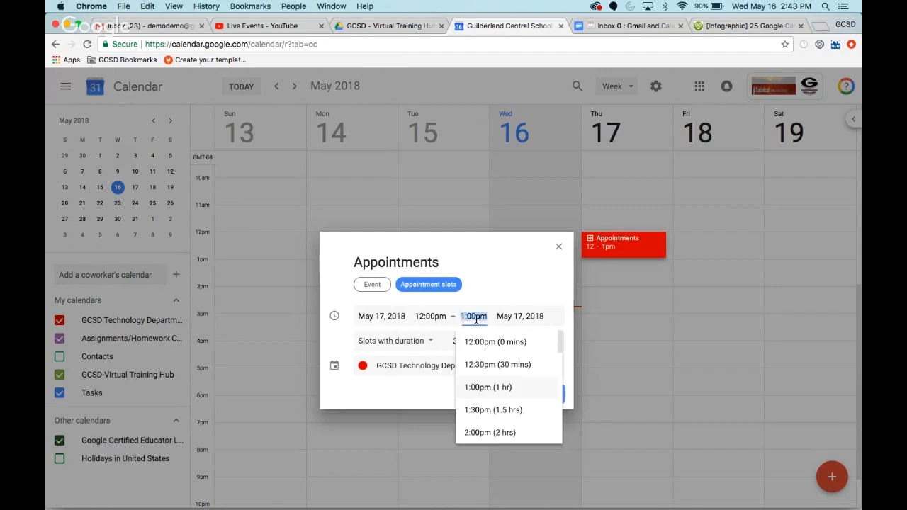
pyautogui.click(490, 433)
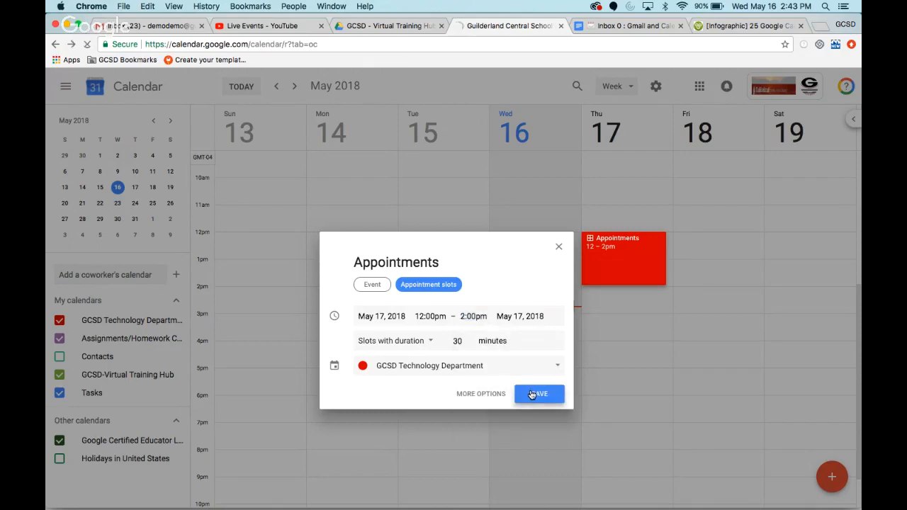
pyautogui.click(533, 393)
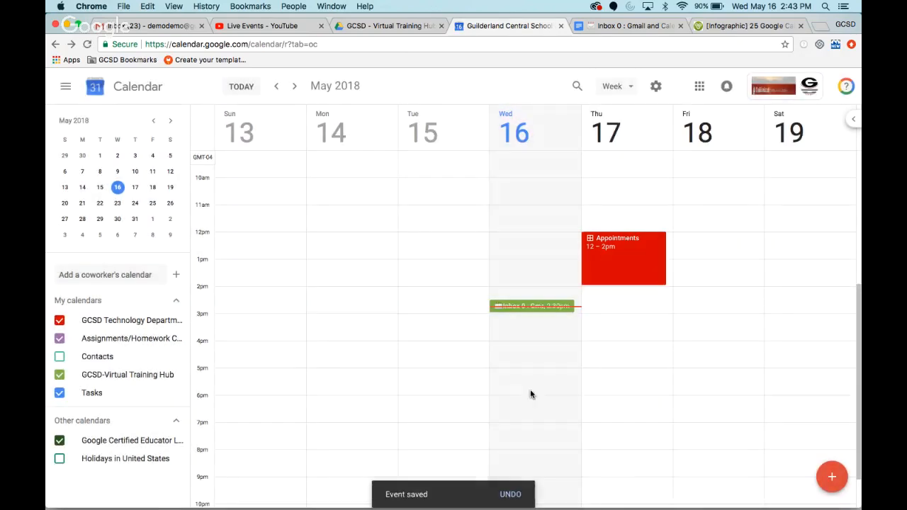
pyautogui.click(618, 261)
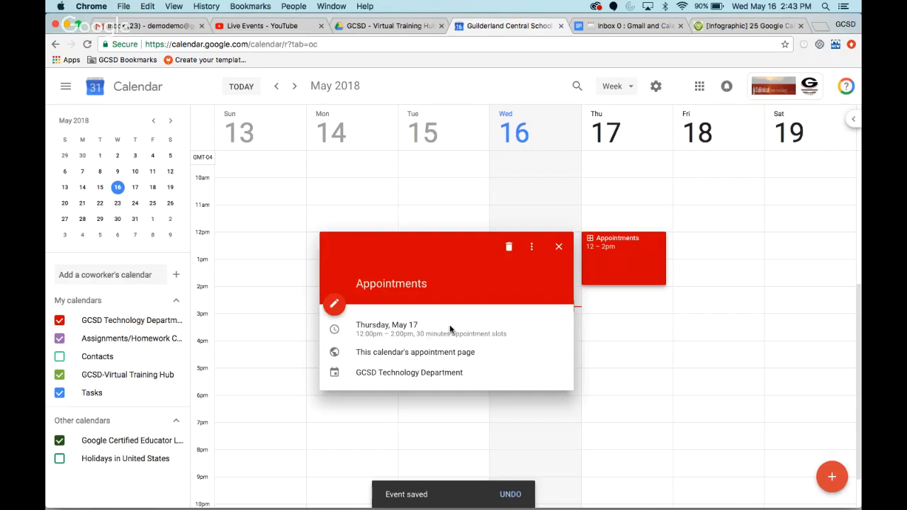
# - Open the appointment page of the Appointments entry and preview the booking form for the 12:00pm slot on May 17 without saving it
pyautogui.click(531, 248)
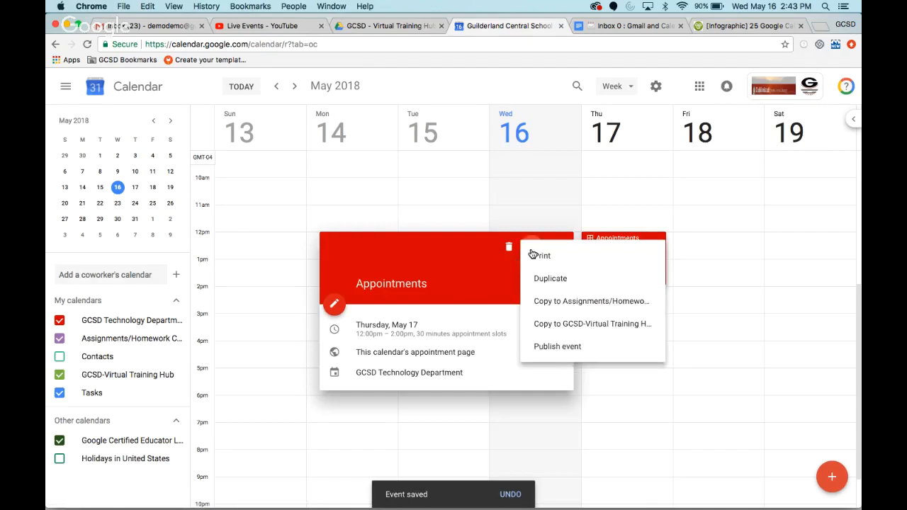
pyautogui.click(468, 282)
pyautogui.click(332, 305)
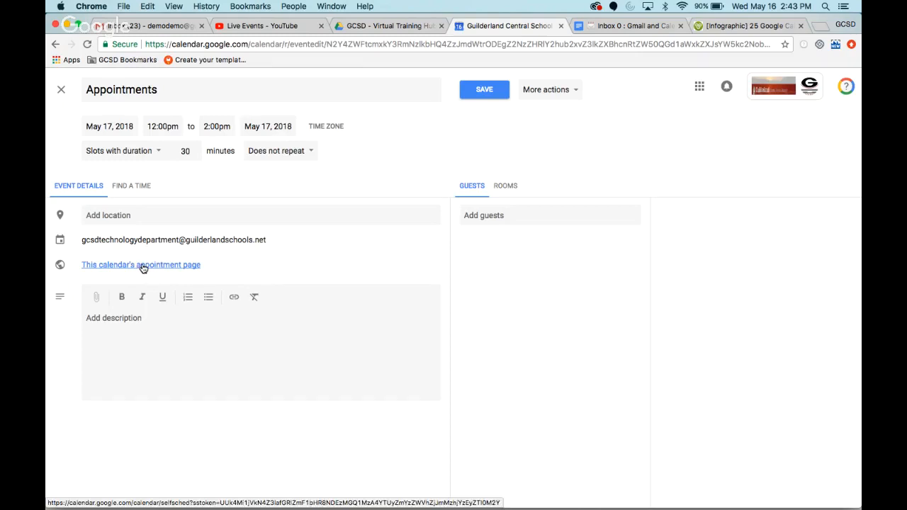
pyautogui.click(143, 265)
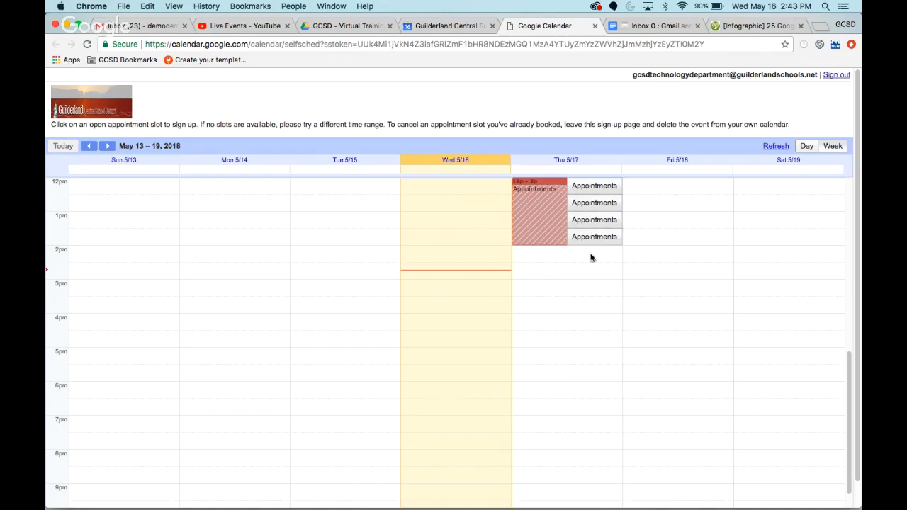
pyautogui.click(603, 186)
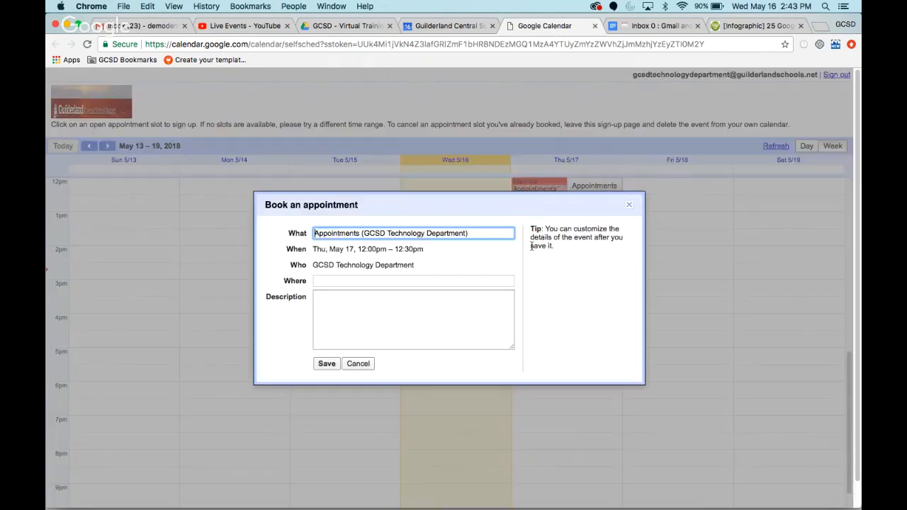
pyautogui.click(357, 364)
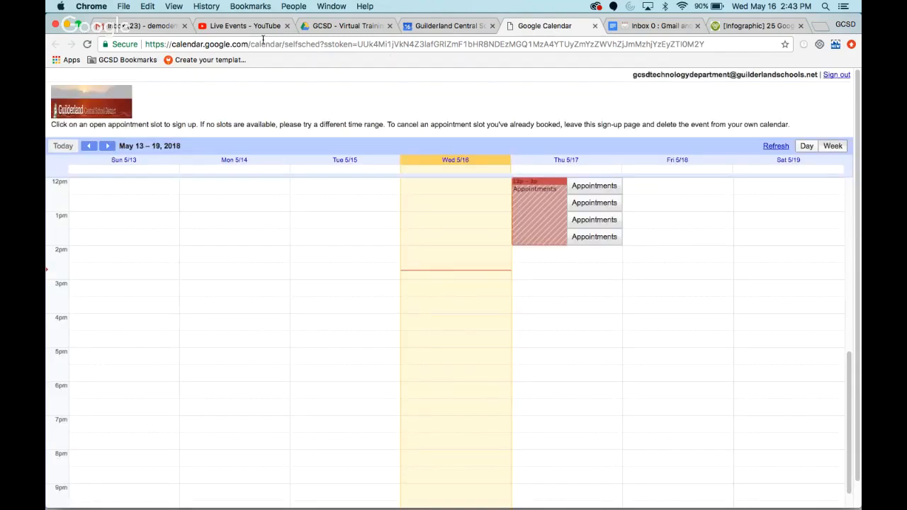
# - Switch to the Gmail and Calendar Hacks document in Google Docs, read the credit assignment, and show all open windows
pyautogui.click(637, 27)
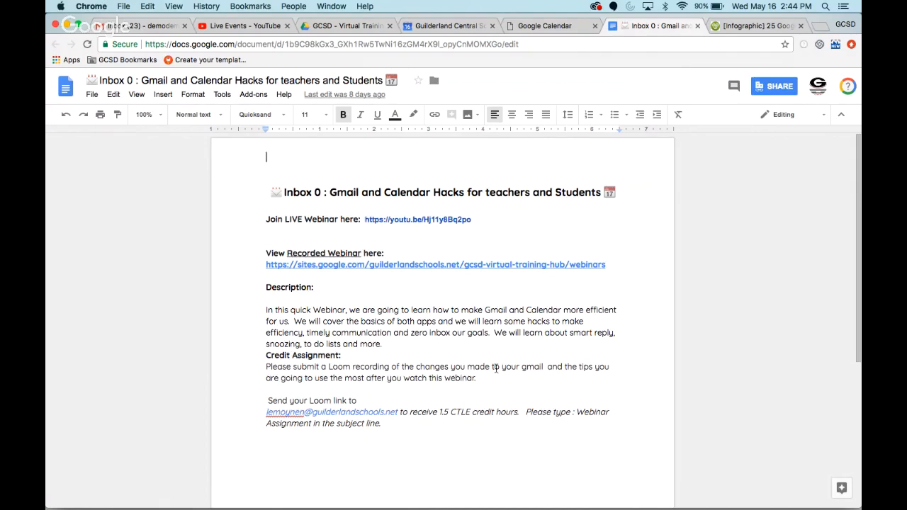
pyautogui.hotkey('ctrl', 'Up')
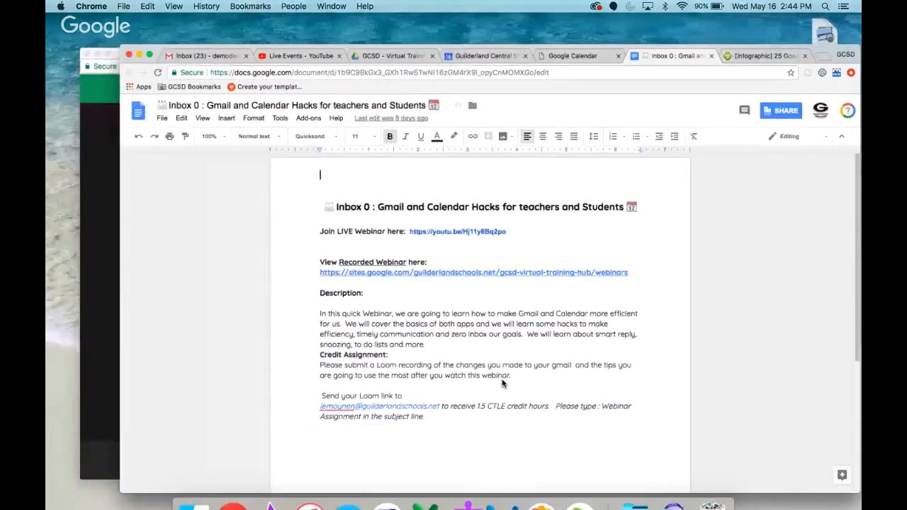